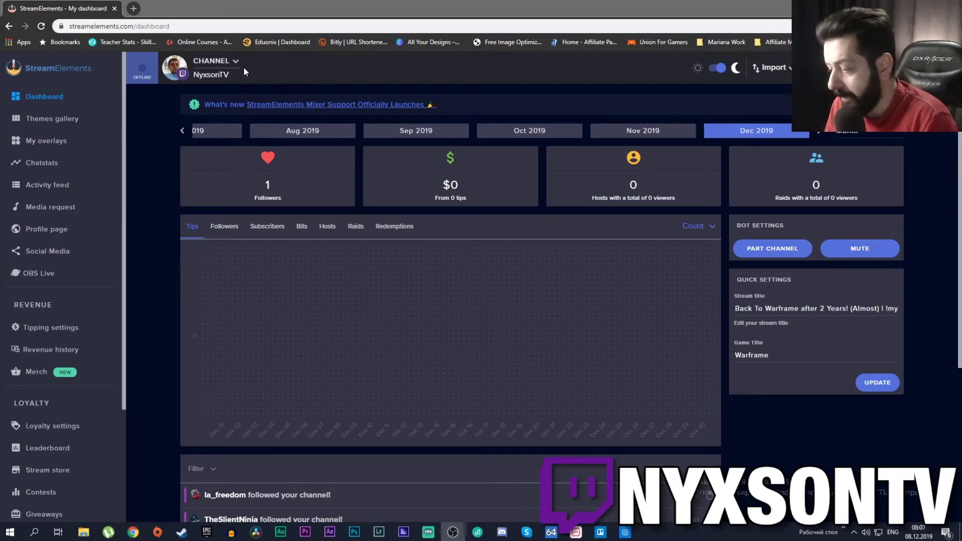
- Open the Themes gallery of overlay themes from the sidebar
{"action": "scroll", "coordinate": [50, 281], "scroll_direction": "down", "scroll_amount": 4}
{"action": "scroll", "coordinate": [43, 325], "scroll_direction": "up", "scroll_amount": 4}
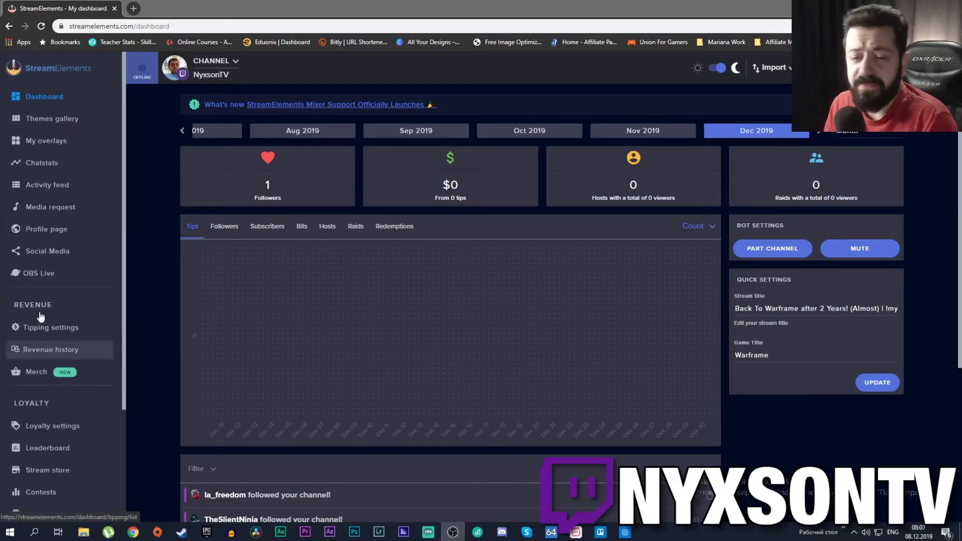
{"action": "scroll", "coordinate": [46, 351], "scroll_direction": "down", "scroll_amount": 3}
{"action": "scroll", "coordinate": [47, 371], "scroll_direction": "up", "scroll_amount": 3}
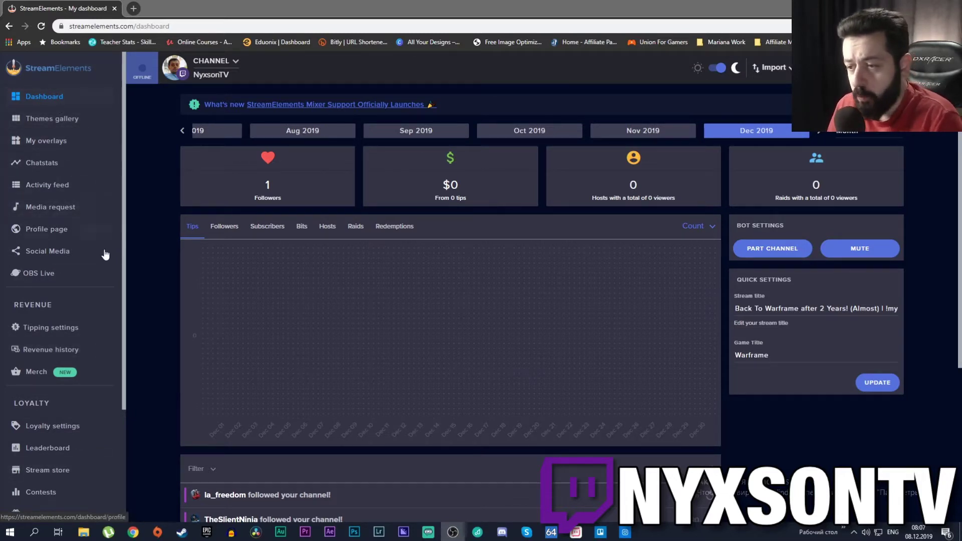
{"action": "scroll", "coordinate": [350, 296], "scroll_direction": "down", "scroll_amount": 5}
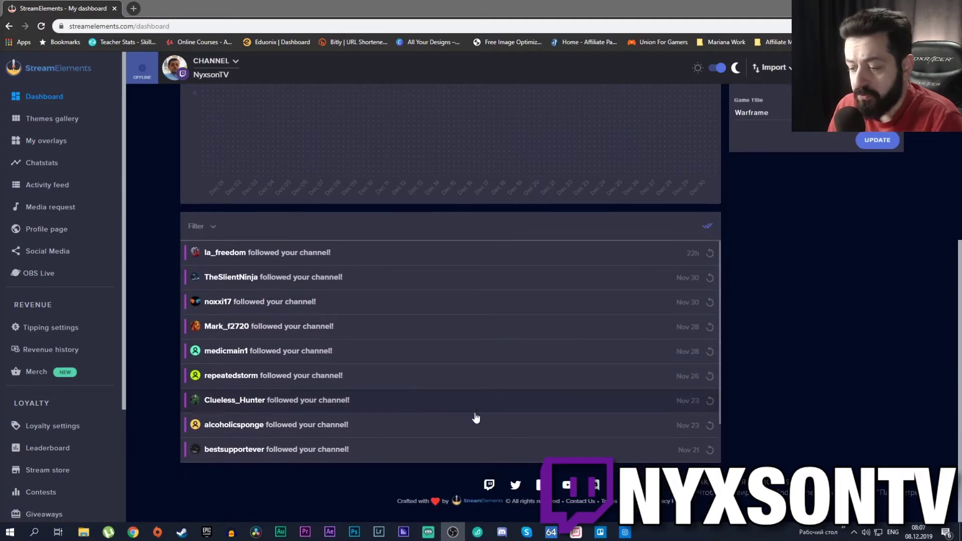
{"action": "scroll", "coordinate": [496, 431], "scroll_direction": "up", "scroll_amount": 5}
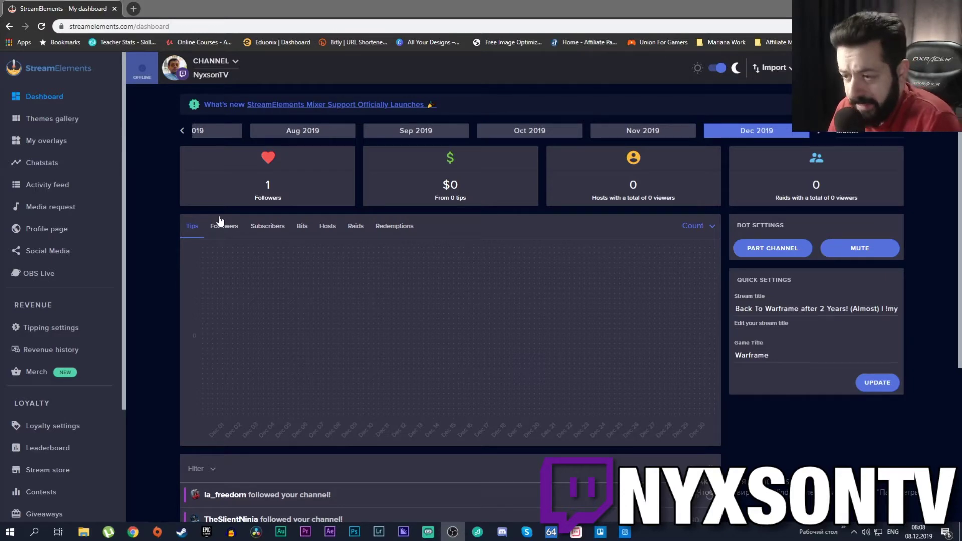
{"action": "scroll", "coordinate": [214, 262], "scroll_direction": "down", "scroll_amount": 4}
{"action": "scroll", "coordinate": [203, 375], "scroll_direction": "up", "scroll_amount": 4}
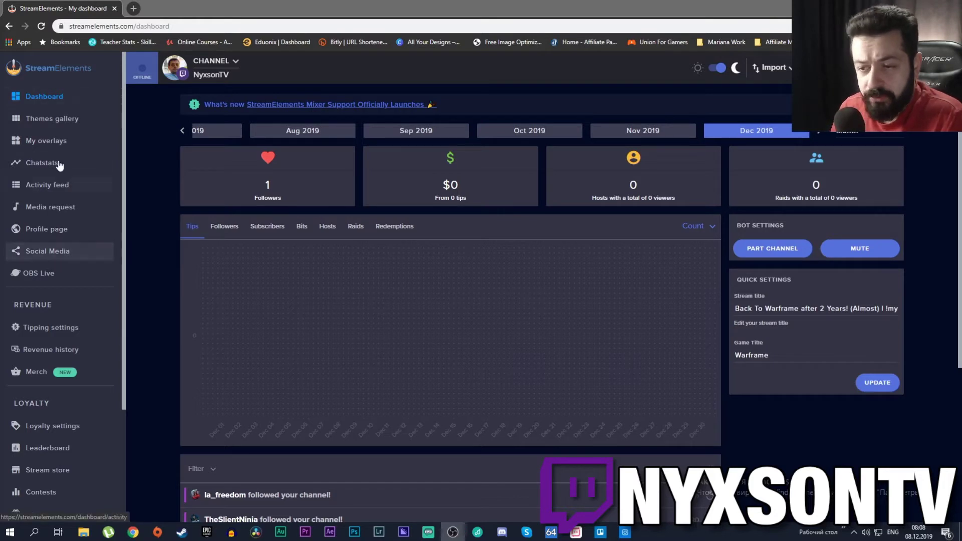
{"action": "scroll", "coordinate": [71, 306], "scroll_direction": "down", "scroll_amount": 1}
{"action": "scroll", "coordinate": [71, 305], "scroll_direction": "down", "scroll_amount": 4}
{"action": "scroll", "coordinate": [71, 425], "scroll_direction": "up", "scroll_amount": 4}
{"action": "left_click", "coordinate": [58, 128]}
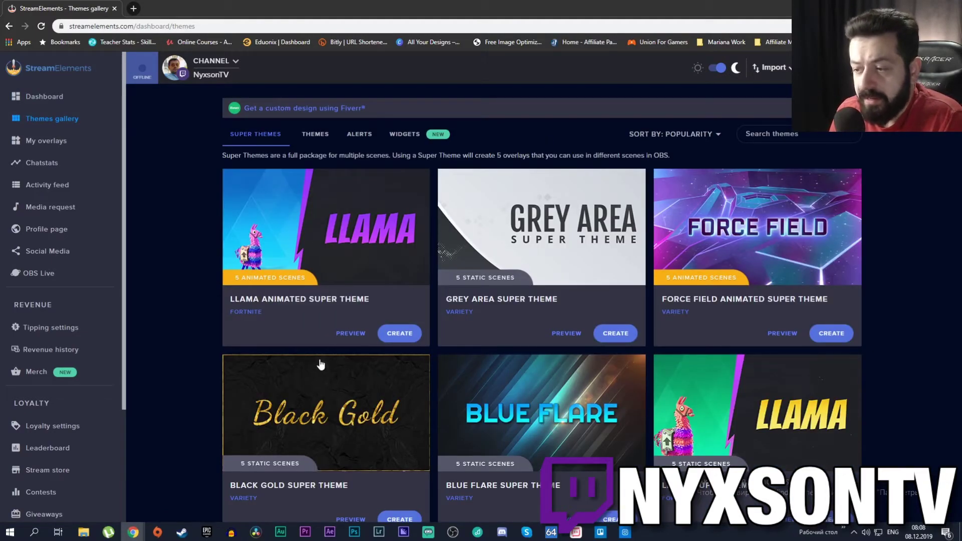
- Browse the Super Themes and preview the Llama Animated Super Theme
{"action": "scroll", "coordinate": [320, 366], "scroll_direction": "down", "scroll_amount": 15}
{"action": "scroll", "coordinate": [326, 366], "scroll_direction": "up", "scroll_amount": 15}
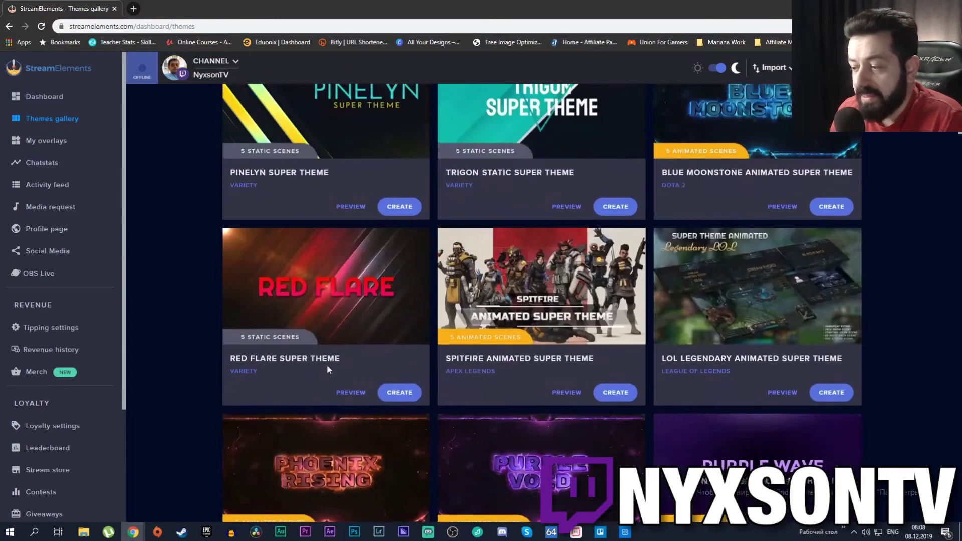
{"action": "scroll", "coordinate": [323, 364], "scroll_direction": "down", "scroll_amount": 7}
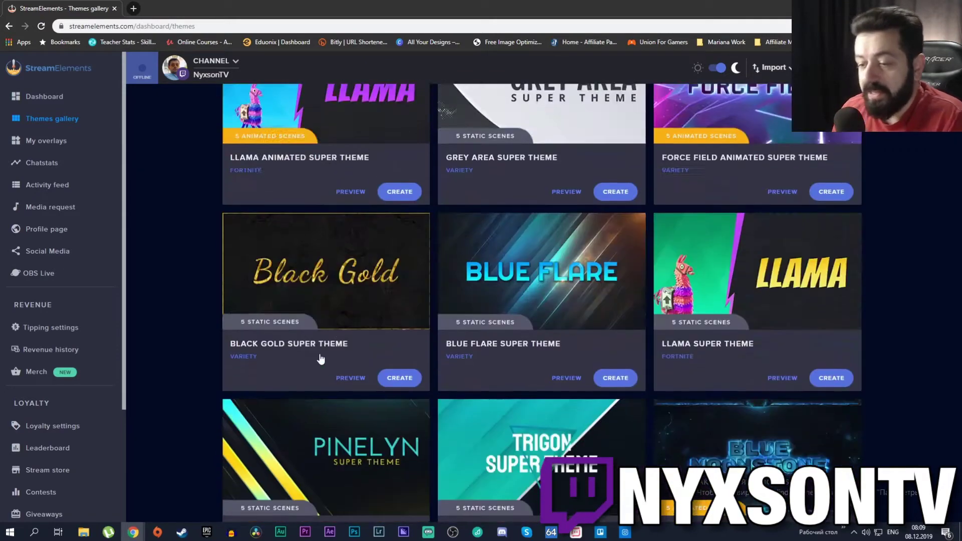
{"action": "scroll", "coordinate": [321, 358], "scroll_direction": "up", "scroll_amount": 3}
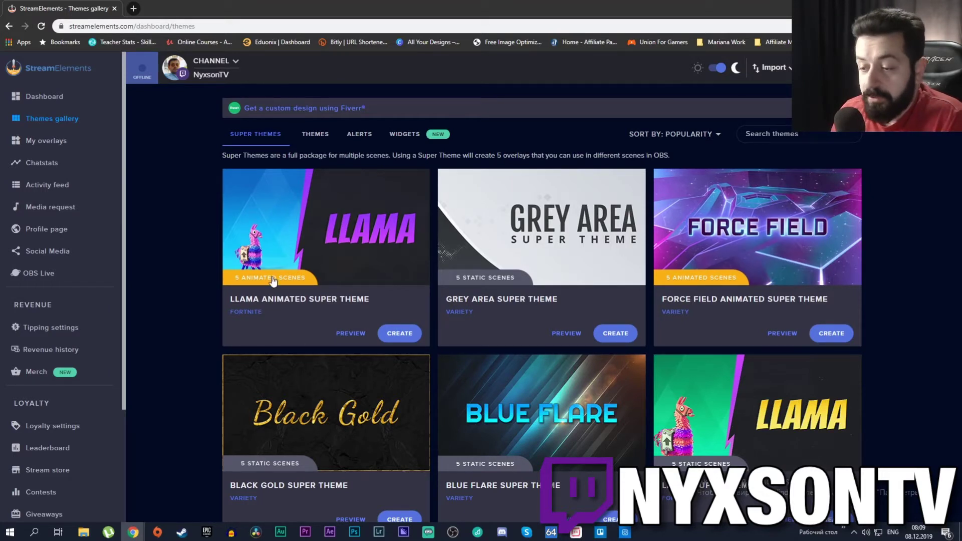
{"action": "left_click", "coordinate": [341, 334]}
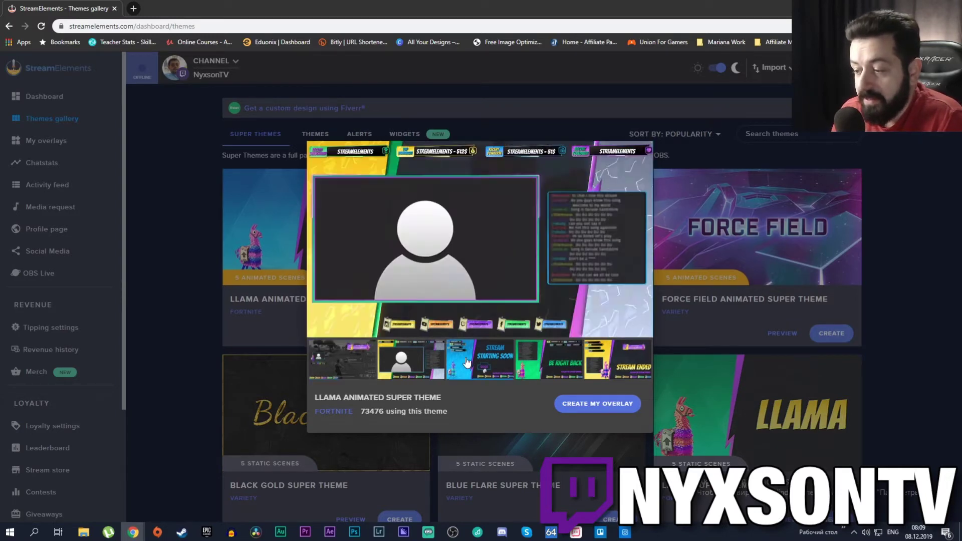
- View another Llama theme scene, then close the Llama preview
{"action": "left_click", "coordinate": [466, 361]}
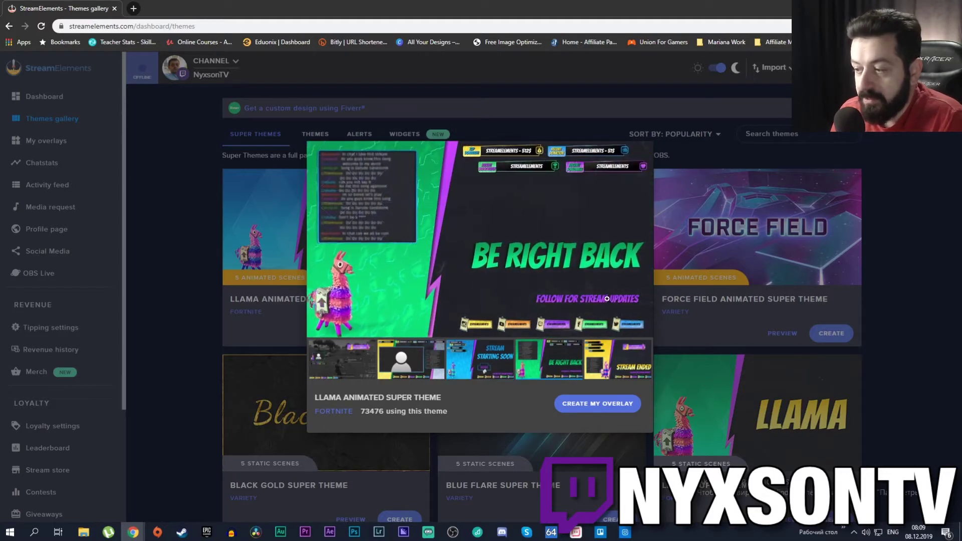
{"action": "key", "text": "Escape"}
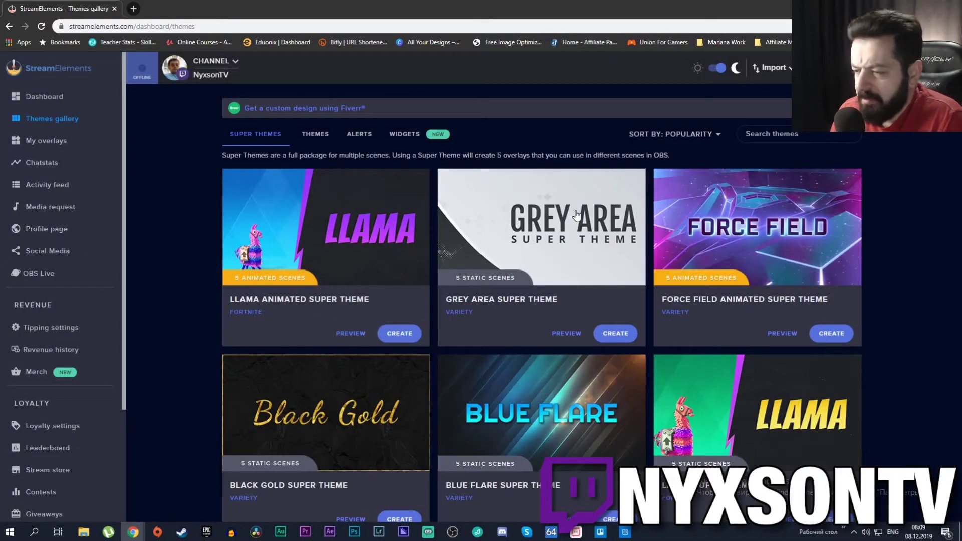
{"action": "scroll", "coordinate": [712, 241], "scroll_direction": "down", "scroll_amount": 1}
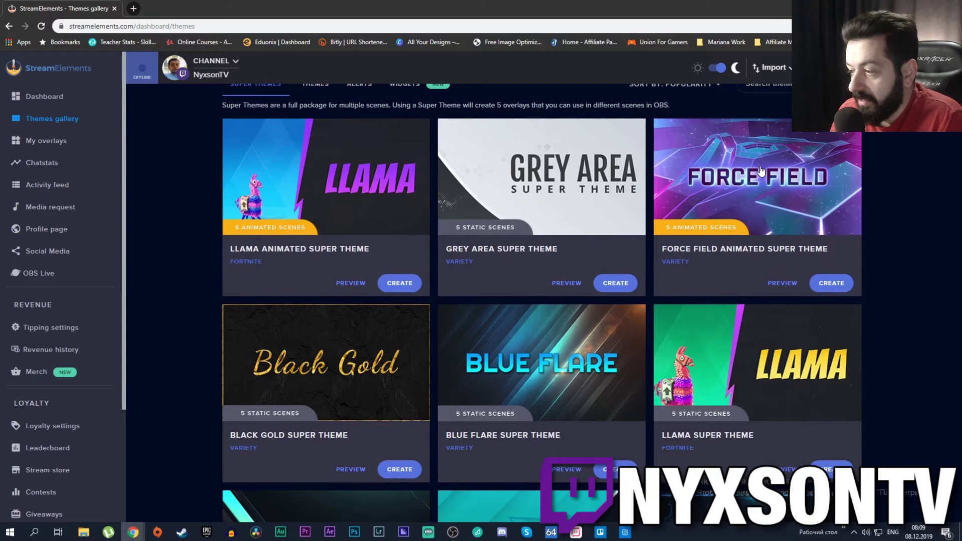
- Preview Force Field Animated's webcam, Starting Soon, Be Right Back and Stream Ended scenes
{"action": "left_click", "coordinate": [760, 171]}
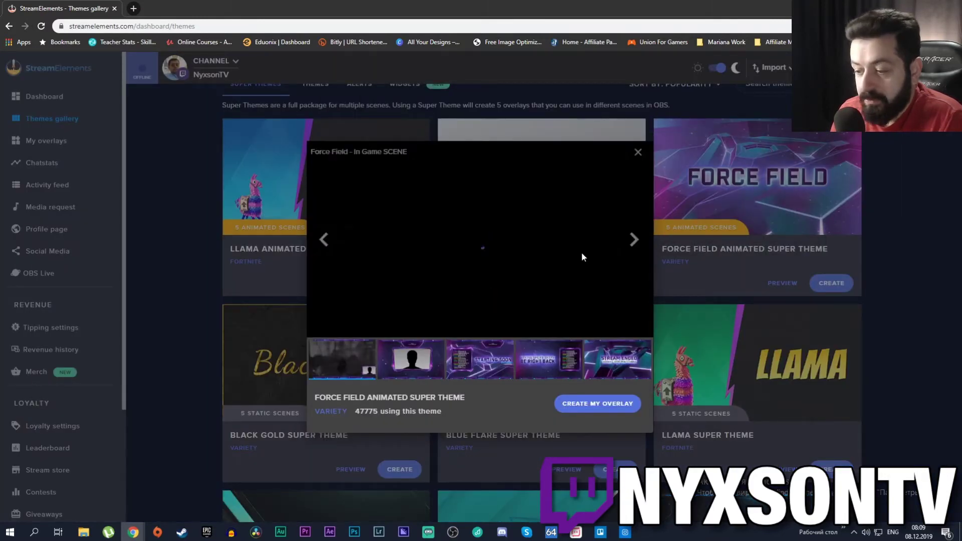
{"action": "left_click", "coordinate": [428, 370]}
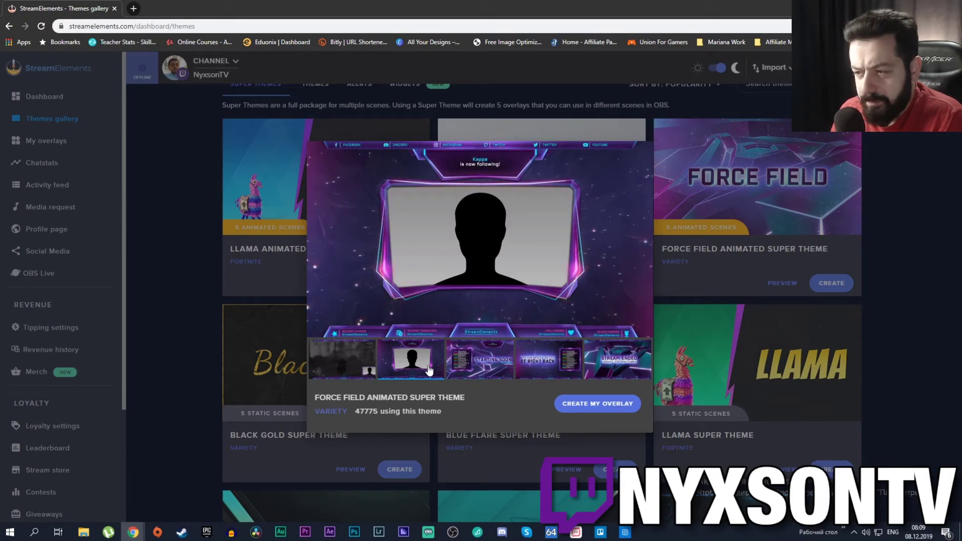
{"action": "left_click", "coordinate": [510, 368]}
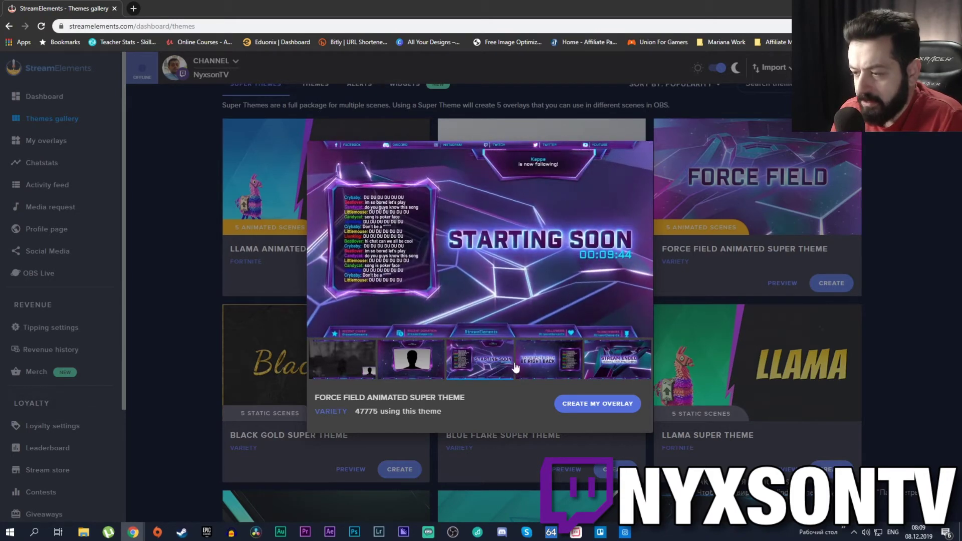
{"action": "left_click", "coordinate": [548, 365]}
{"action": "left_click", "coordinate": [610, 366]}
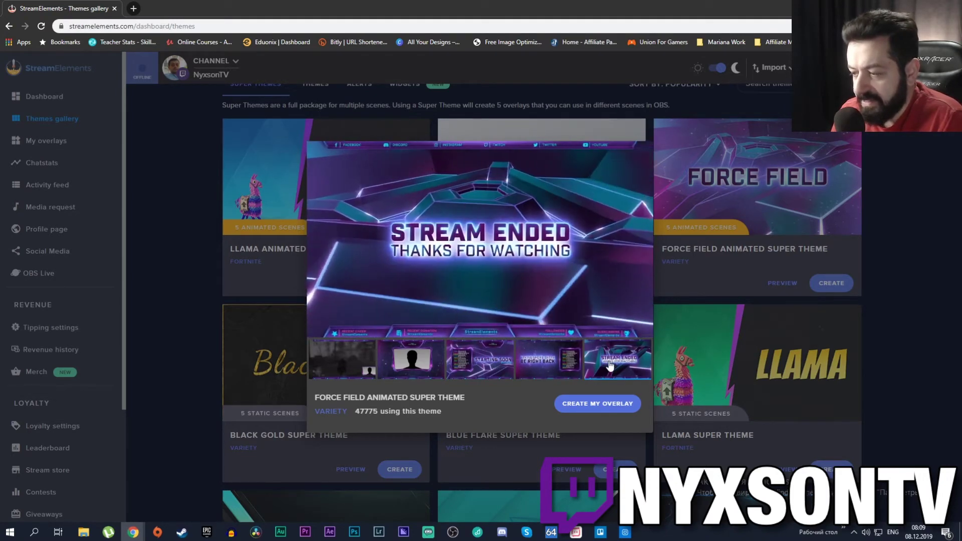
{"action": "left_click", "coordinate": [637, 131]}
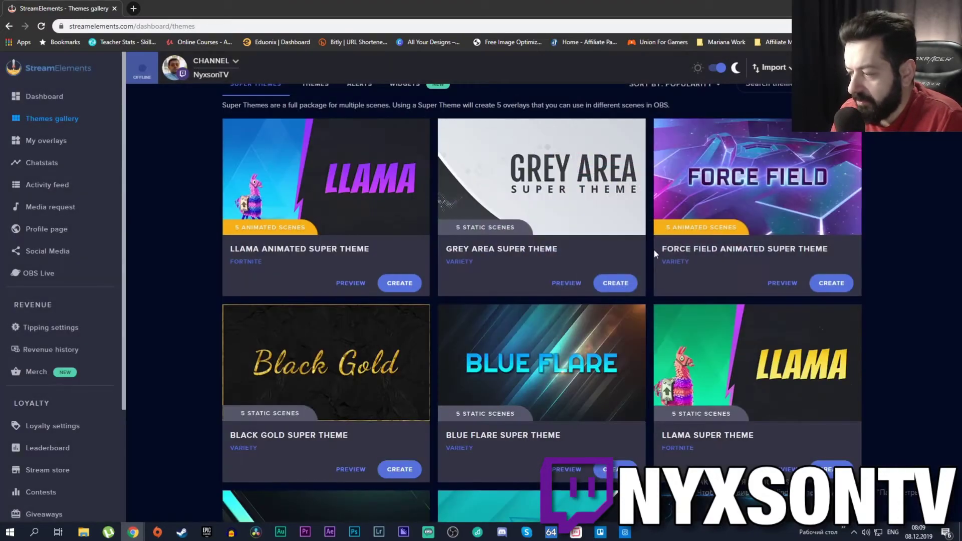
- Preview Force Field Static's webcam, Starting Soon, Be Right Back and Stream Ended scenes, then close it
{"action": "scroll", "coordinate": [655, 254], "scroll_direction": "down", "scroll_amount": 5}
{"action": "scroll", "coordinate": [597, 284], "scroll_direction": "up", "scroll_amount": 4}
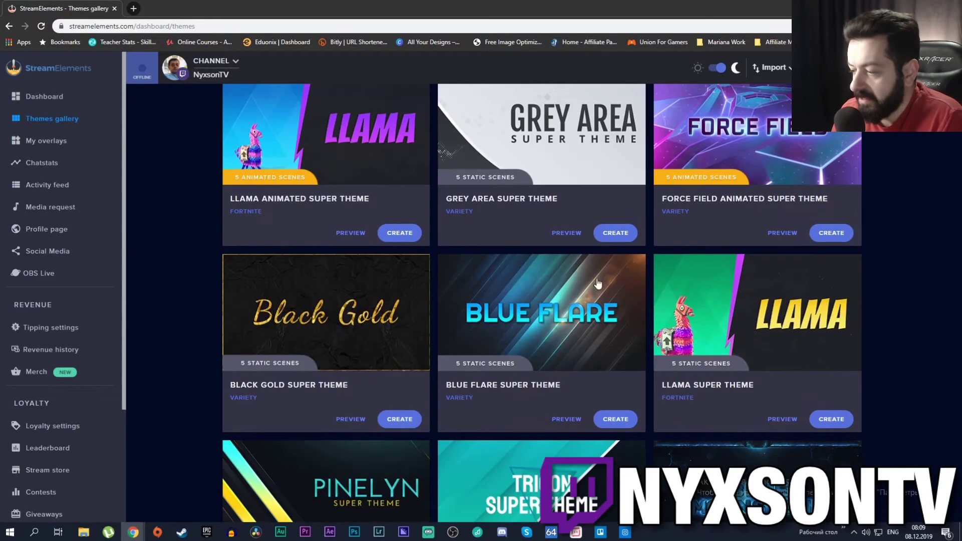
{"action": "scroll", "coordinate": [704, 230], "scroll_direction": "down", "scroll_amount": 13}
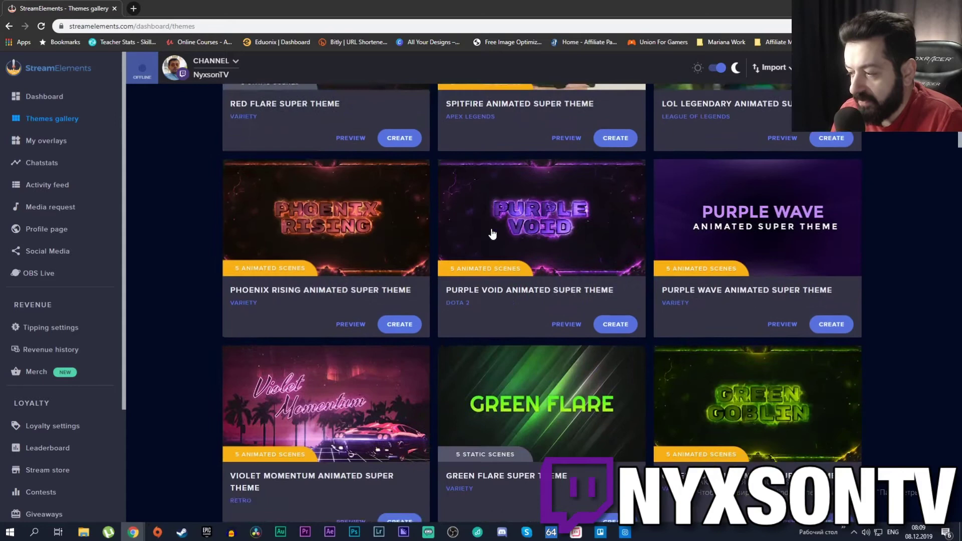
{"action": "scroll", "coordinate": [704, 239], "scroll_direction": "down", "scroll_amount": 6}
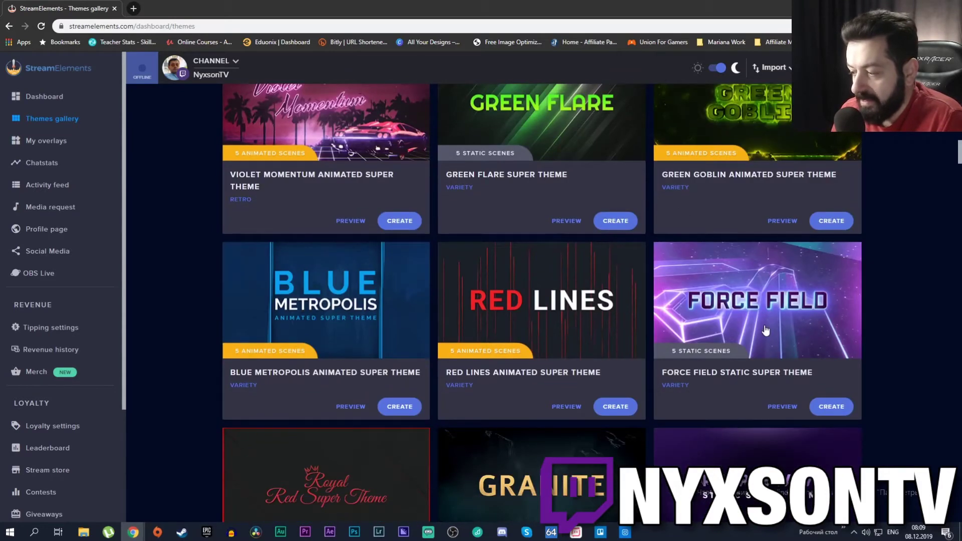
{"action": "left_click", "coordinate": [766, 332]}
{"action": "left_click", "coordinate": [418, 363]}
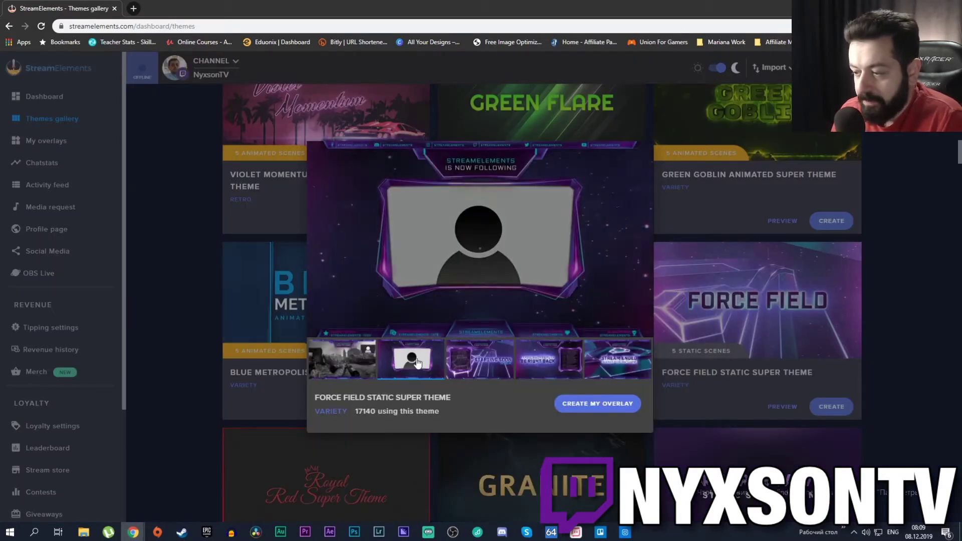
{"action": "left_click", "coordinate": [468, 362]}
{"action": "left_click", "coordinate": [533, 364]}
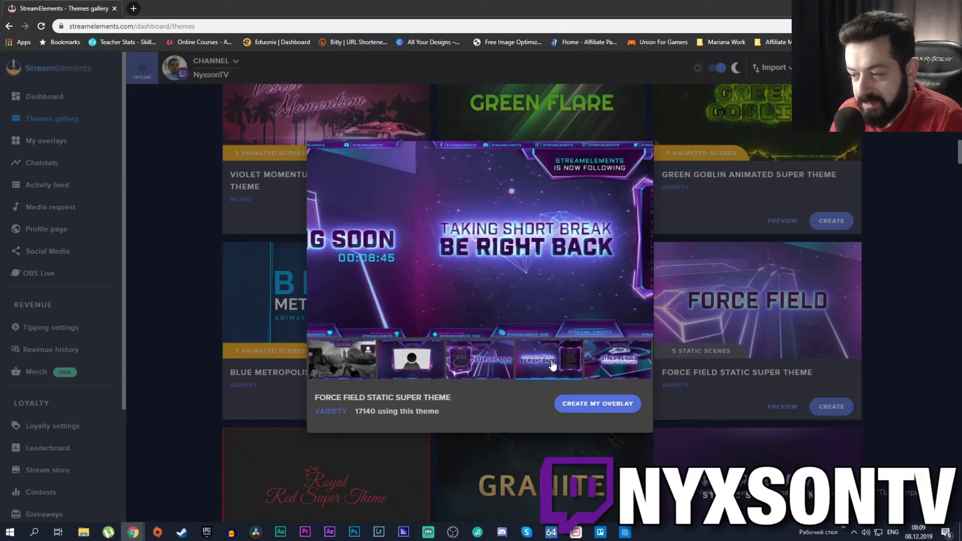
{"action": "left_click", "coordinate": [618, 361]}
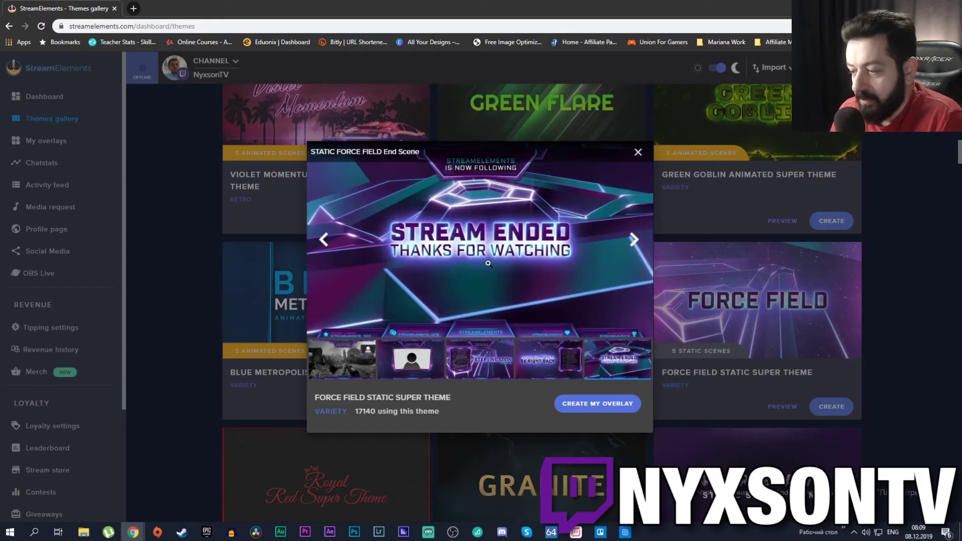
{"action": "left_click", "coordinate": [645, 157]}
{"action": "scroll", "coordinate": [536, 372], "scroll_direction": "up", "scroll_amount": 15}
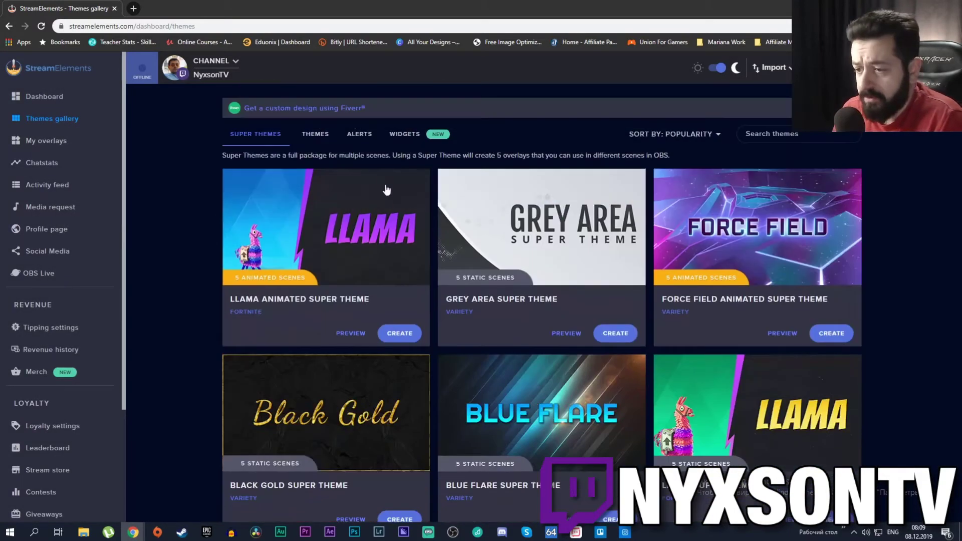
- Browse the community Widgets tab, then return to the Super Themes list
{"action": "left_click", "coordinate": [405, 134]}
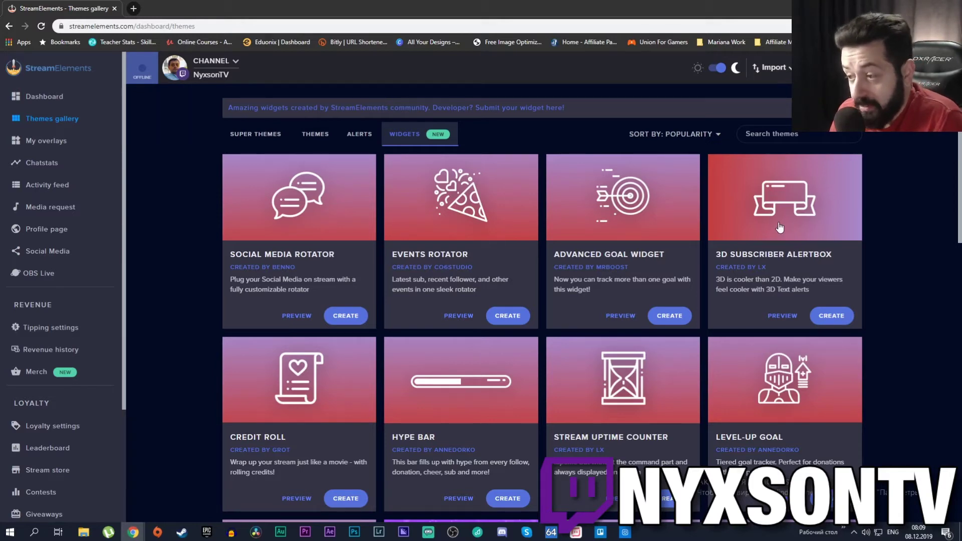
{"action": "scroll", "coordinate": [498, 269], "scroll_direction": "down", "scroll_amount": 3}
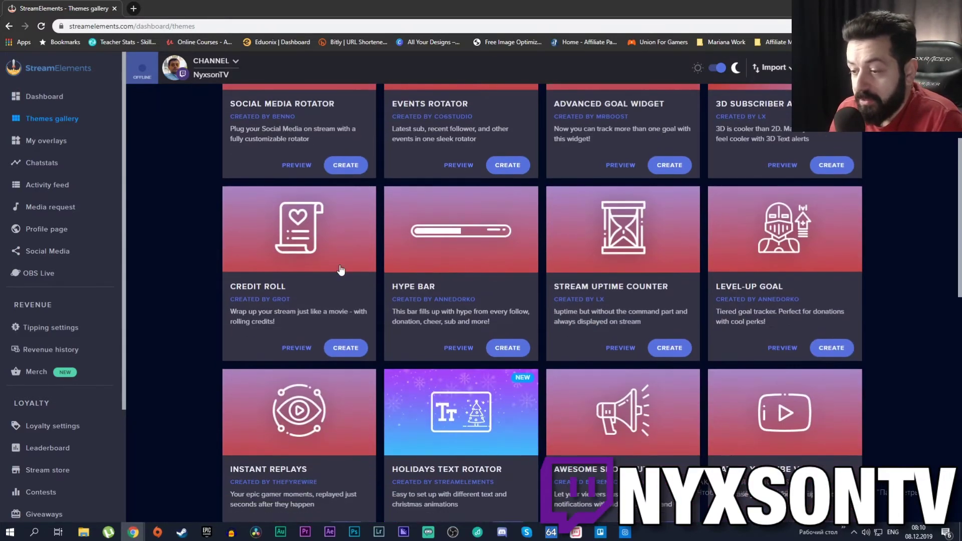
{"action": "scroll", "coordinate": [498, 328], "scroll_direction": "down", "scroll_amount": 2}
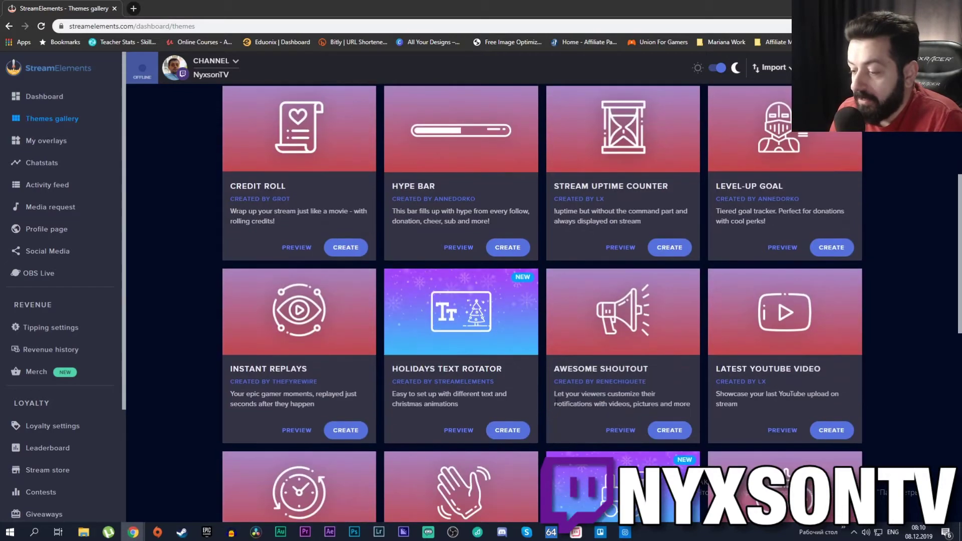
{"action": "scroll", "coordinate": [456, 376], "scroll_direction": "down", "scroll_amount": 5}
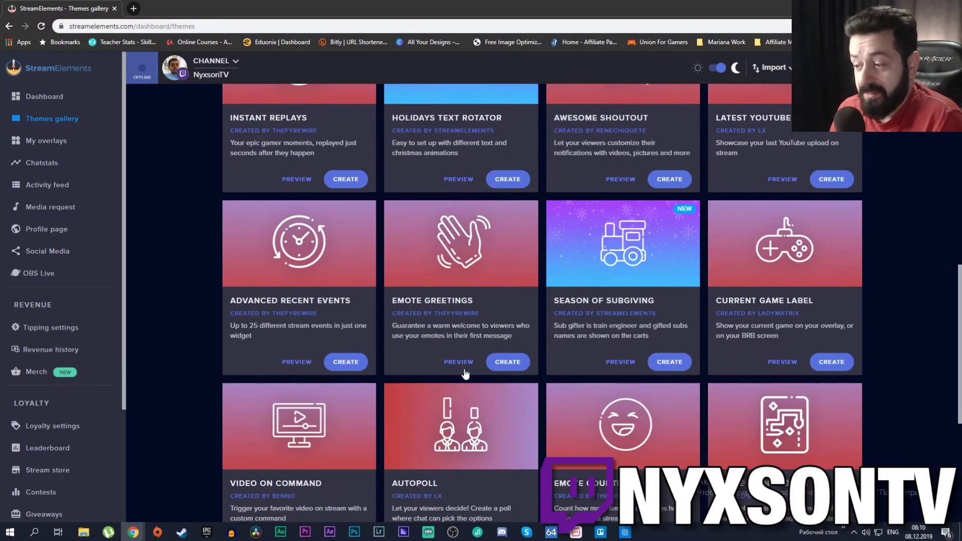
{"action": "scroll", "coordinate": [466, 373], "scroll_direction": "down", "scroll_amount": 5}
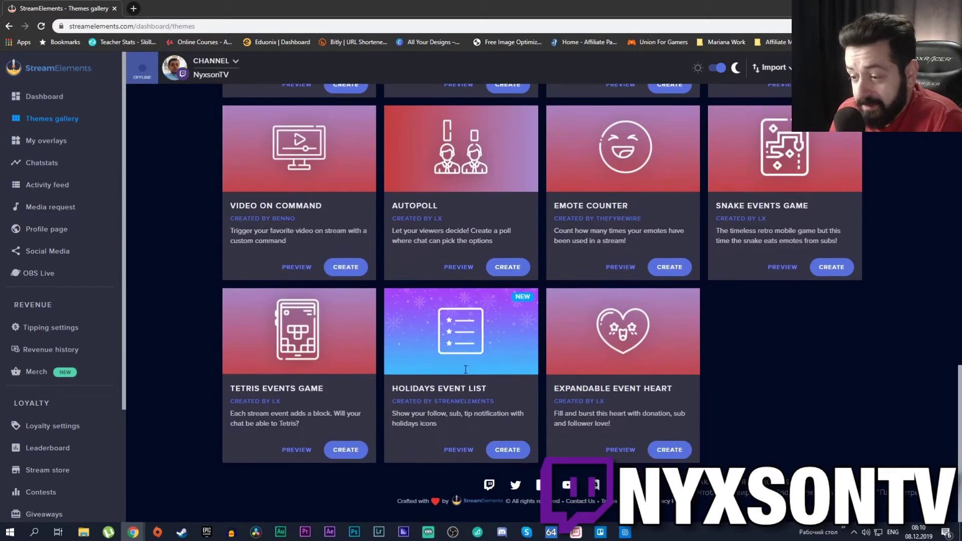
{"action": "scroll", "coordinate": [510, 438], "scroll_direction": "up", "scroll_amount": 13}
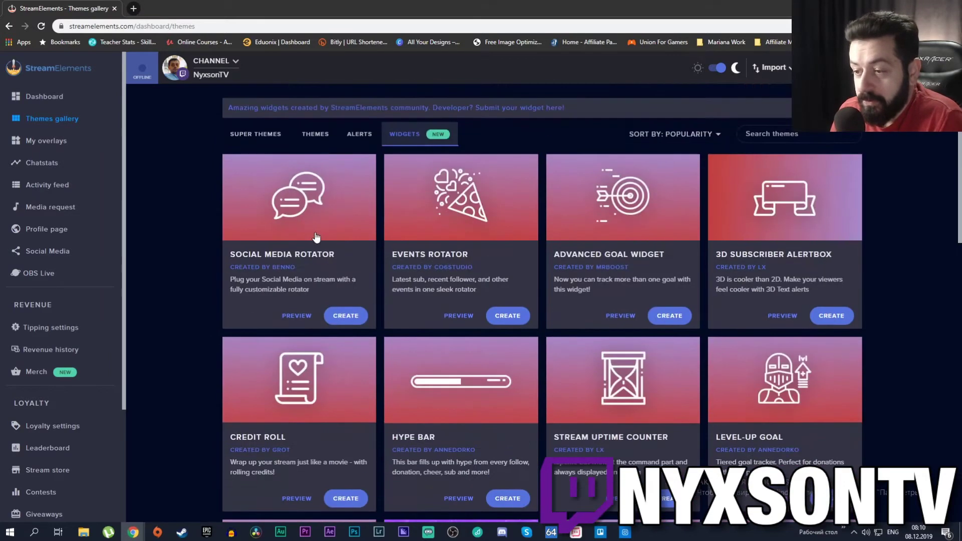
{"action": "left_click", "coordinate": [254, 132]}
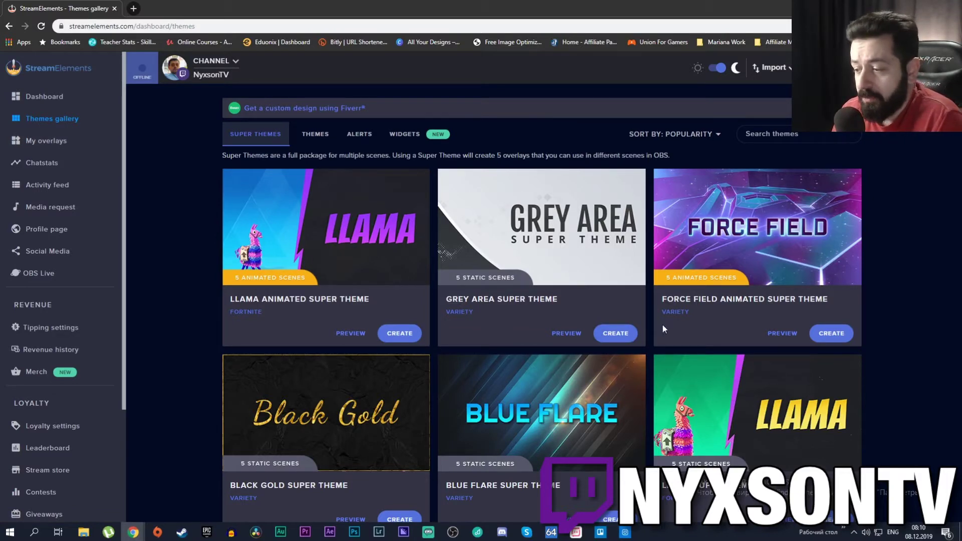
- Open My overlays to list the eight personal overlays like ENDING - GLITCH 2
{"action": "left_click", "coordinate": [46, 141]}
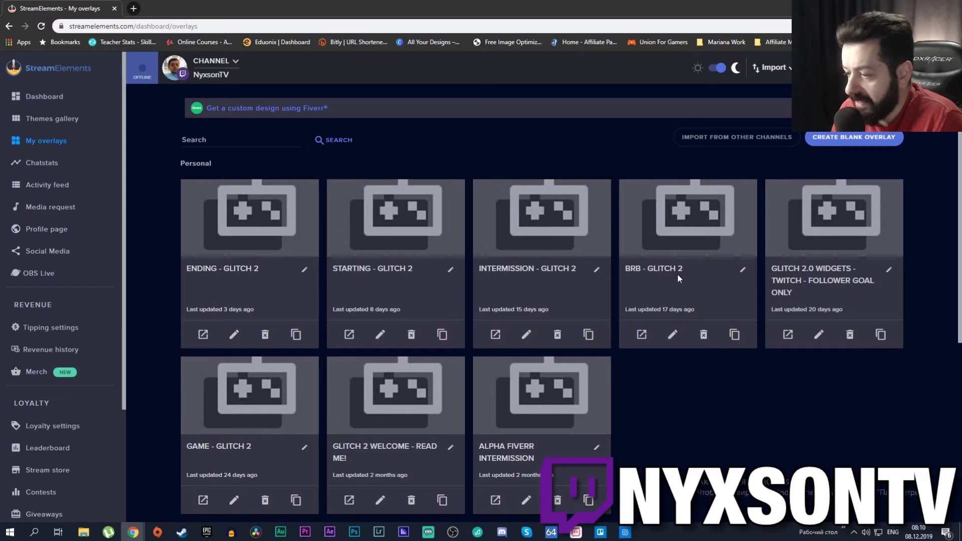
{"action": "left_click", "coordinate": [503, 340]}
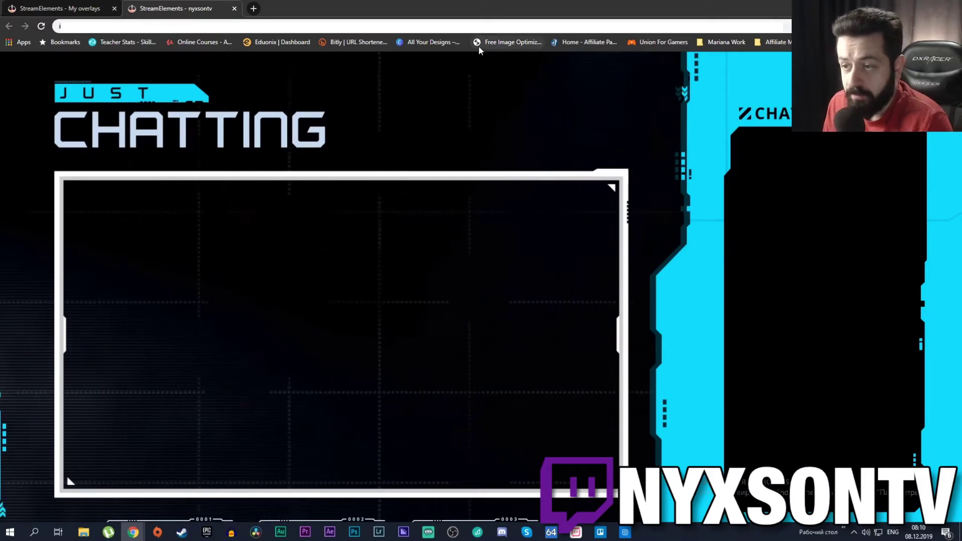
{"action": "left_click", "coordinate": [234, 9]}
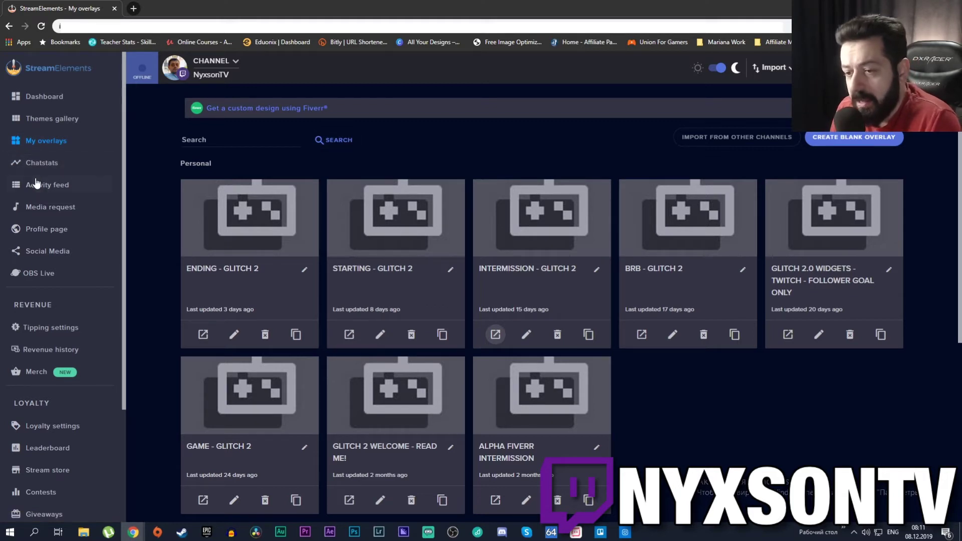
- Open the Activity feed showing the channel's recent follow events
{"action": "left_click", "coordinate": [50, 185]}
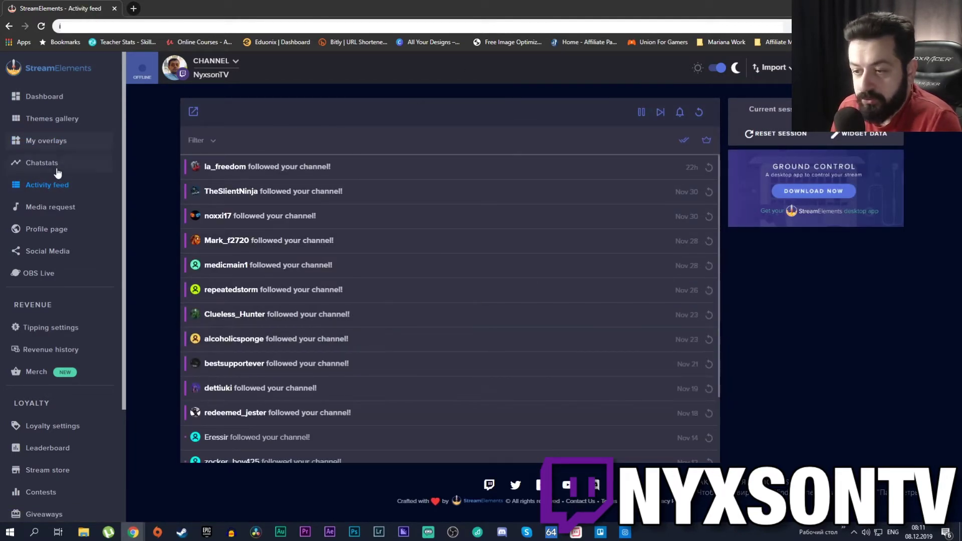
- Open the Media request page with its song request player
{"action": "left_click", "coordinate": [49, 211]}
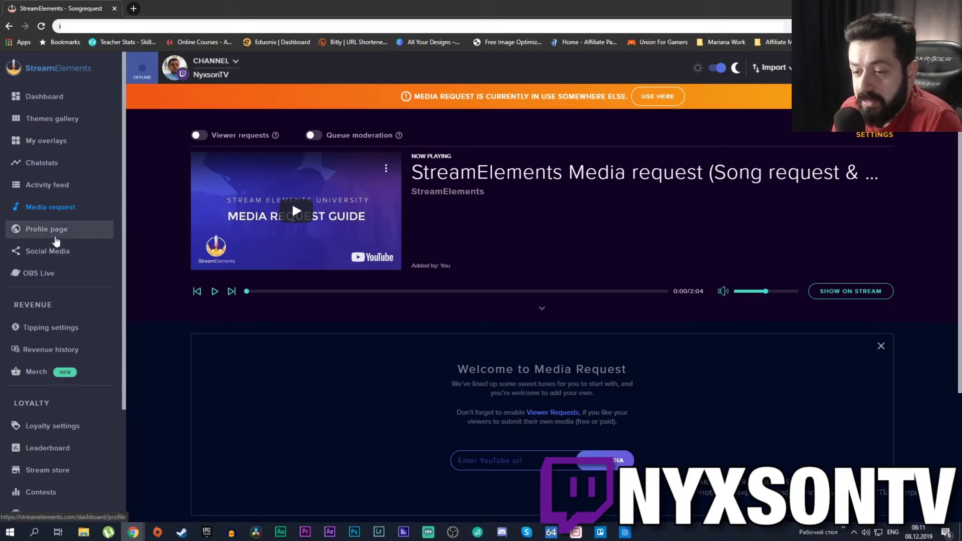
- Go to Profile page, then its Social Media section with Automated Tweets
{"action": "left_click", "coordinate": [56, 238]}
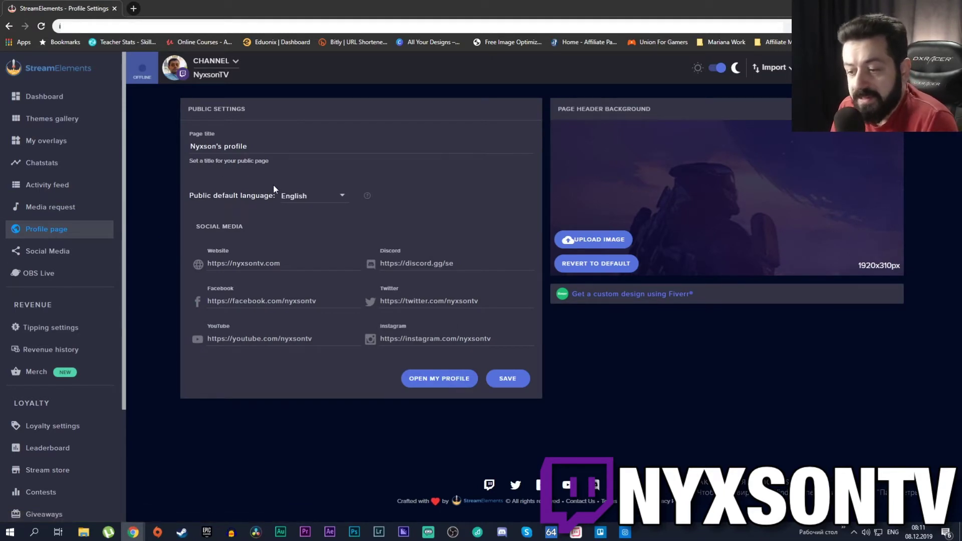
{"action": "left_click", "coordinate": [75, 256]}
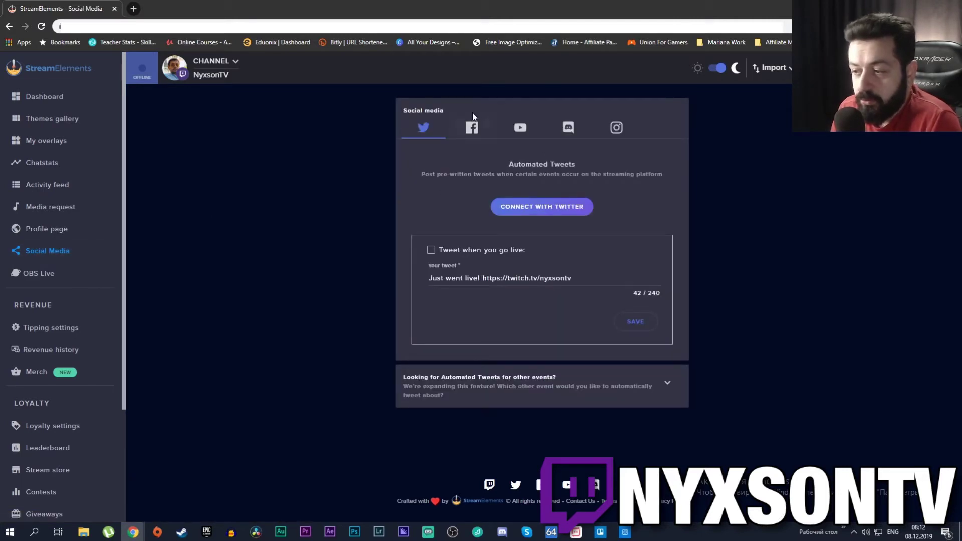
- Check the Facebook, YouTube, Discord and Instagram coming-soon panels, then return to Twitter
{"action": "left_click", "coordinate": [483, 130]}
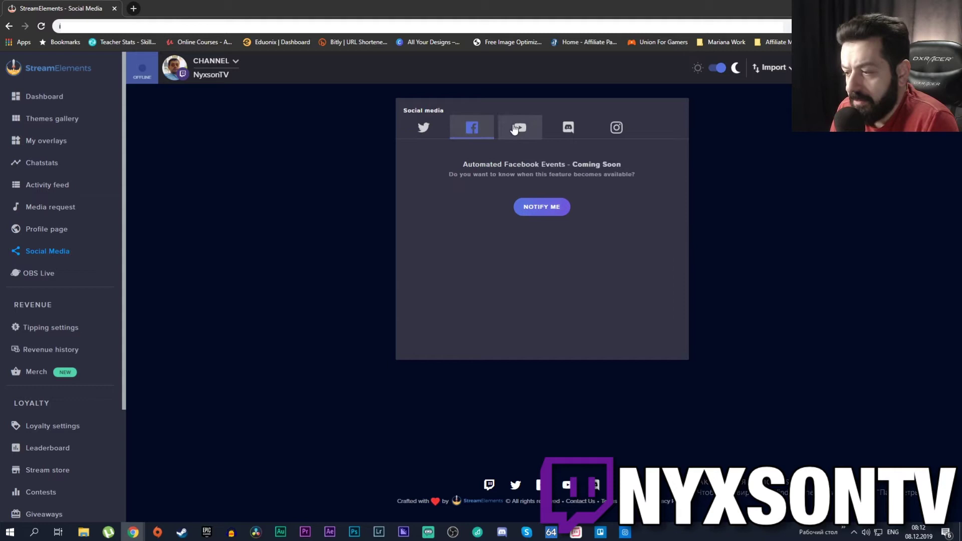
{"action": "left_click", "coordinate": [519, 129]}
{"action": "left_click", "coordinate": [567, 127]}
{"action": "left_click", "coordinate": [616, 128]}
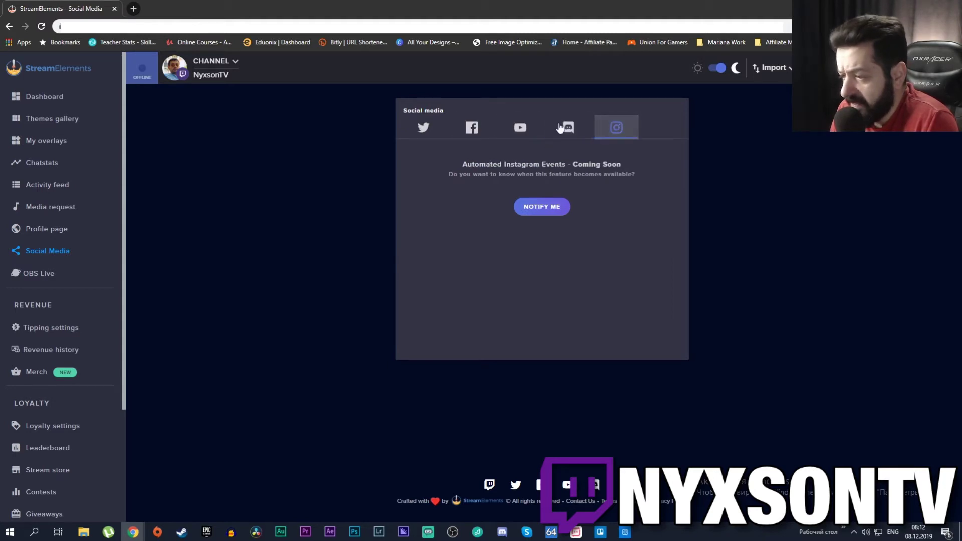
{"action": "left_click", "coordinate": [472, 128]}
{"action": "left_click", "coordinate": [520, 128]}
{"action": "left_click", "coordinate": [567, 127]}
{"action": "left_click", "coordinate": [617, 128]}
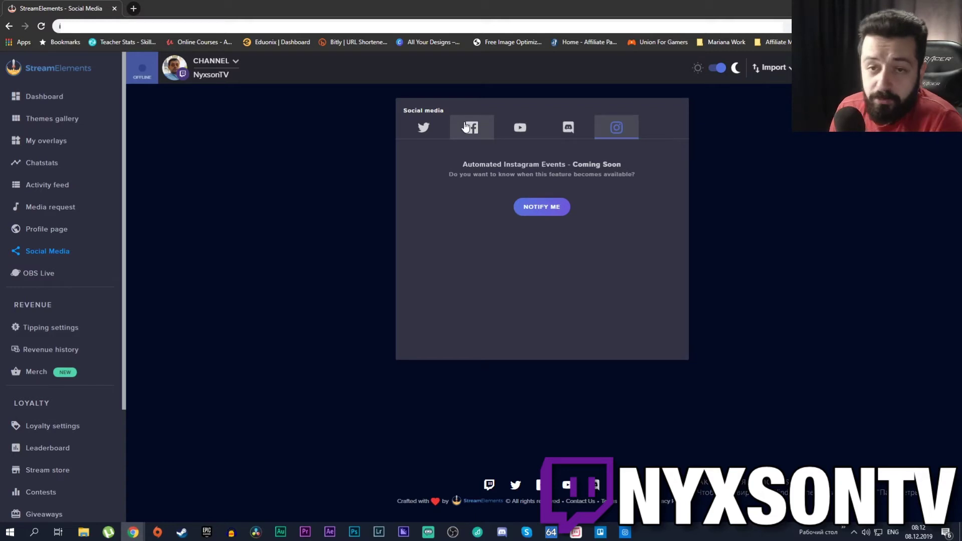
{"action": "left_click", "coordinate": [415, 125]}
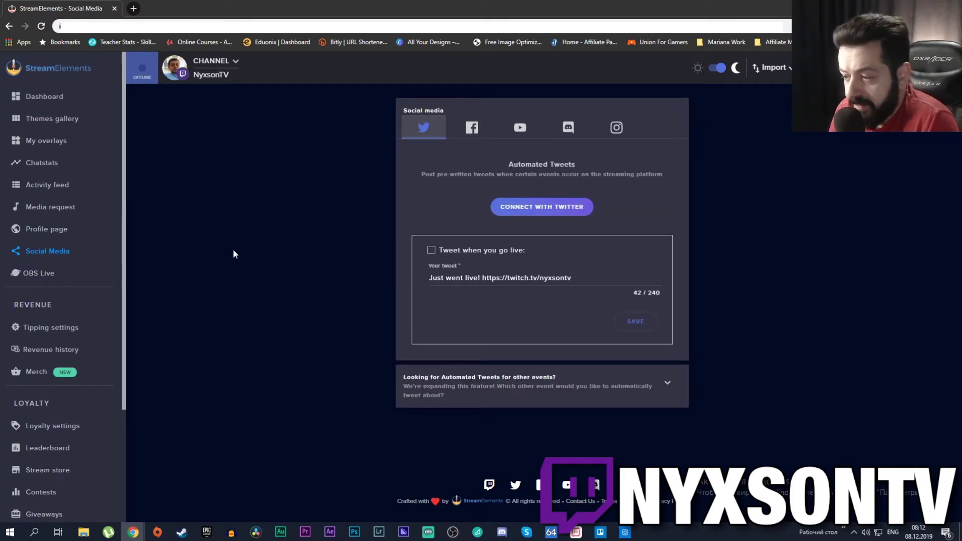
- Open OBS.Live and read down to 'Seamless stream management' and its Download button
{"action": "left_click", "coordinate": [43, 278]}
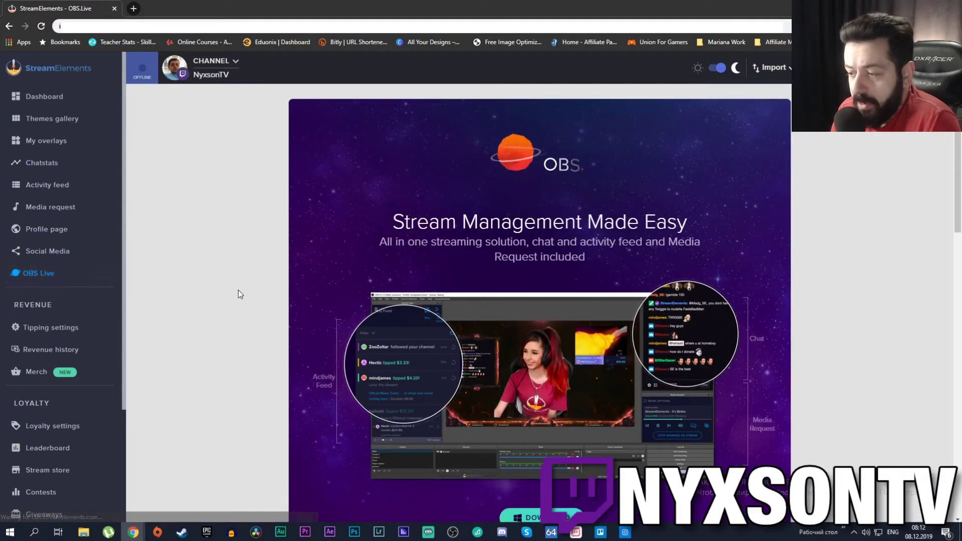
{"action": "scroll", "coordinate": [293, 300], "scroll_direction": "down", "scroll_amount": 5}
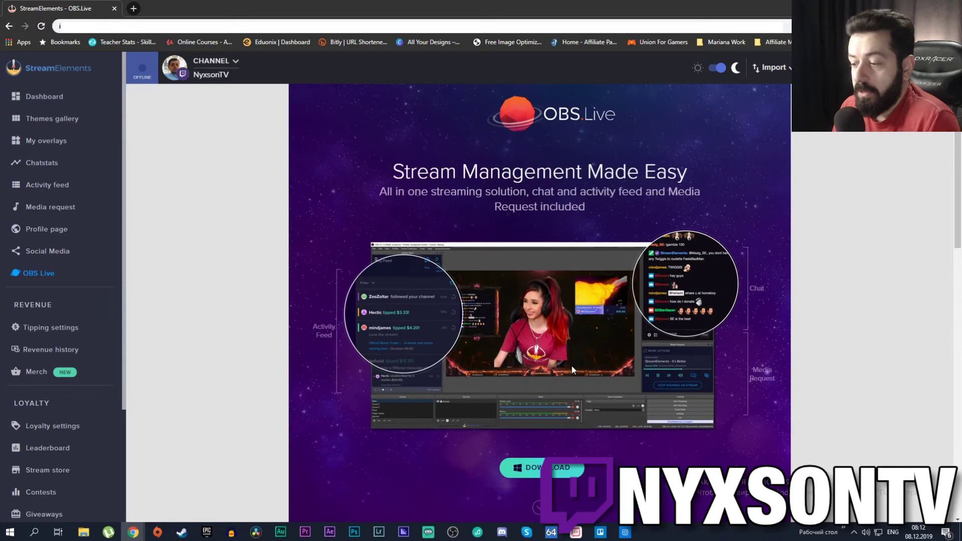
{"action": "scroll", "coordinate": [570, 363], "scroll_direction": "down", "scroll_amount": 1}
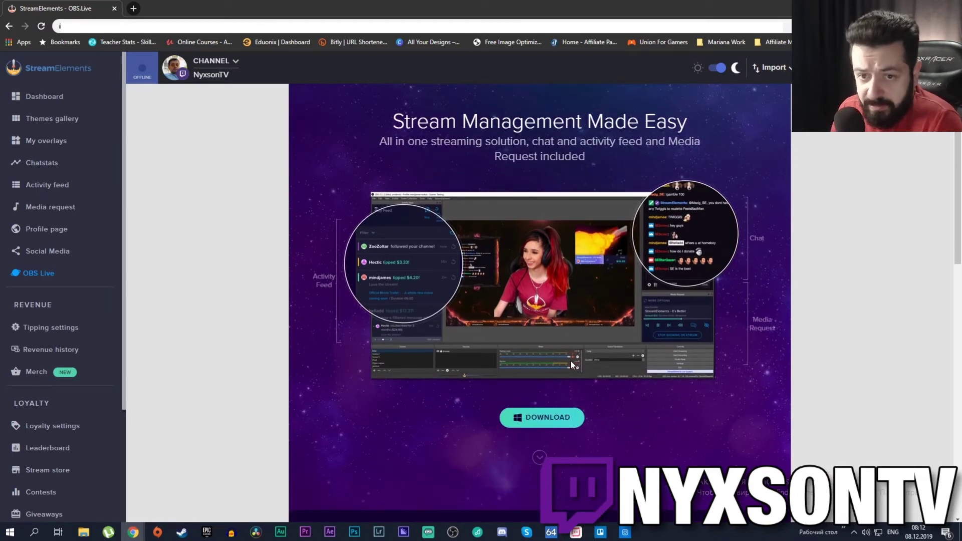
{"action": "scroll", "coordinate": [489, 341], "scroll_direction": "up", "scroll_amount": 2}
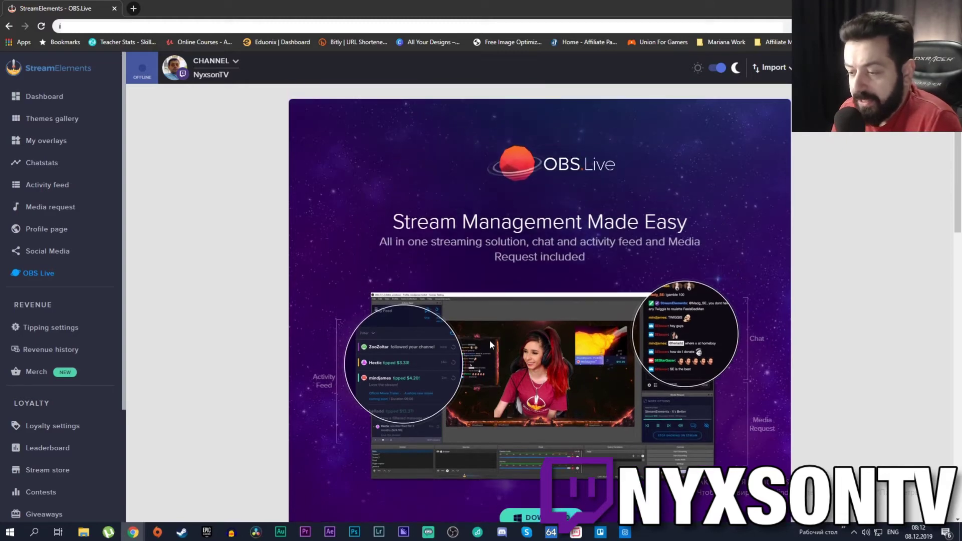
{"action": "scroll", "coordinate": [551, 341], "scroll_direction": "down", "scroll_amount": 14}
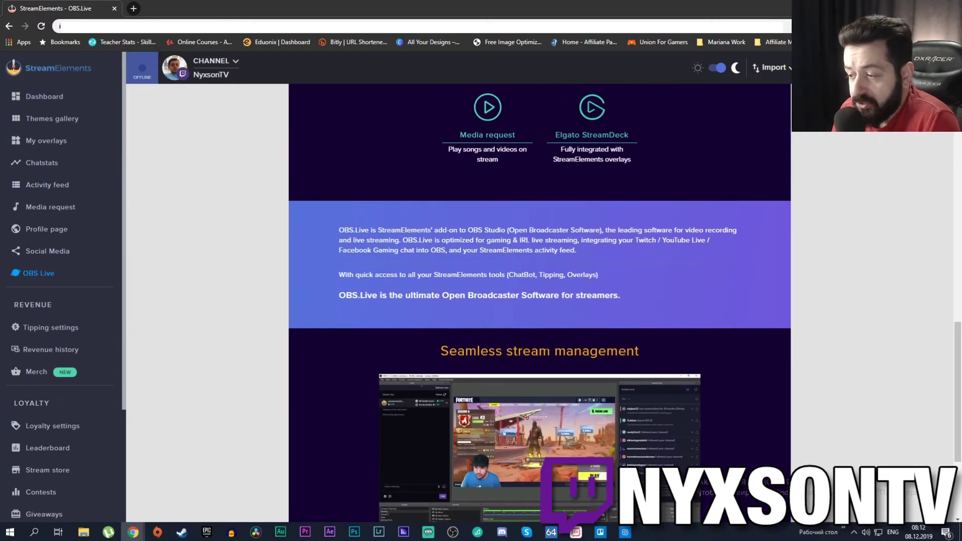
{"action": "scroll", "coordinate": [541, 351], "scroll_direction": "up", "scroll_amount": 12}
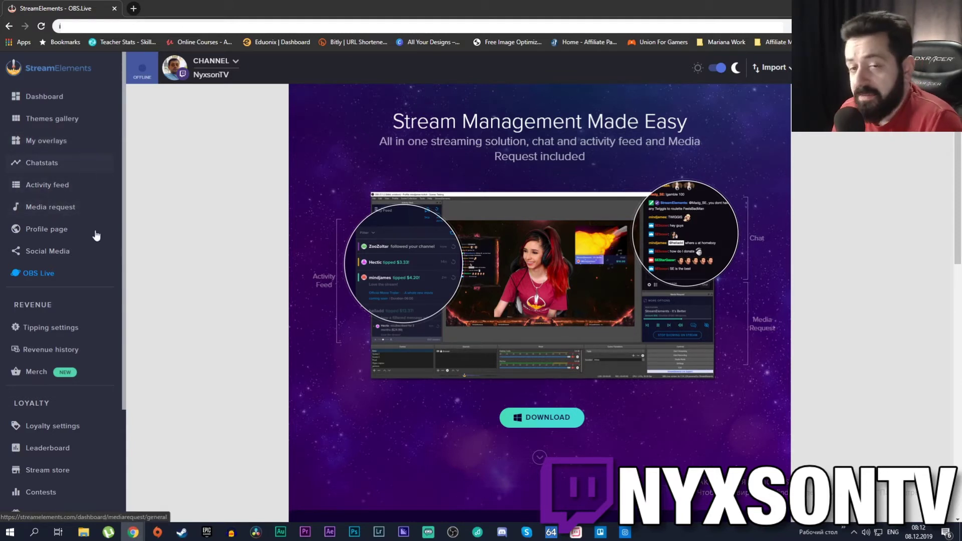
{"action": "scroll", "coordinate": [366, 238], "scroll_direction": "down", "scroll_amount": 15}
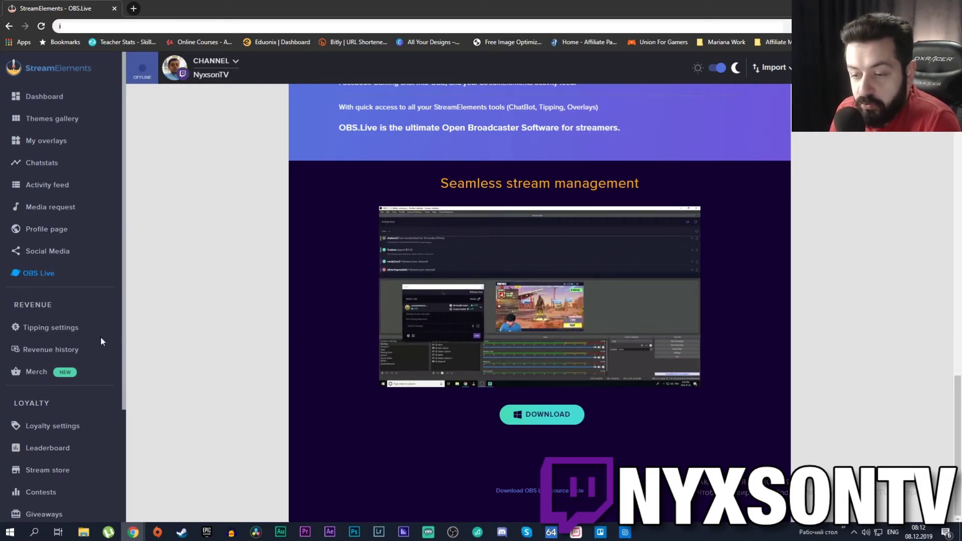
{"action": "scroll", "coordinate": [48, 277], "scroll_direction": "down", "scroll_amount": 3}
{"action": "scroll", "coordinate": [100, 336], "scroll_direction": "up", "scroll_amount": 3}
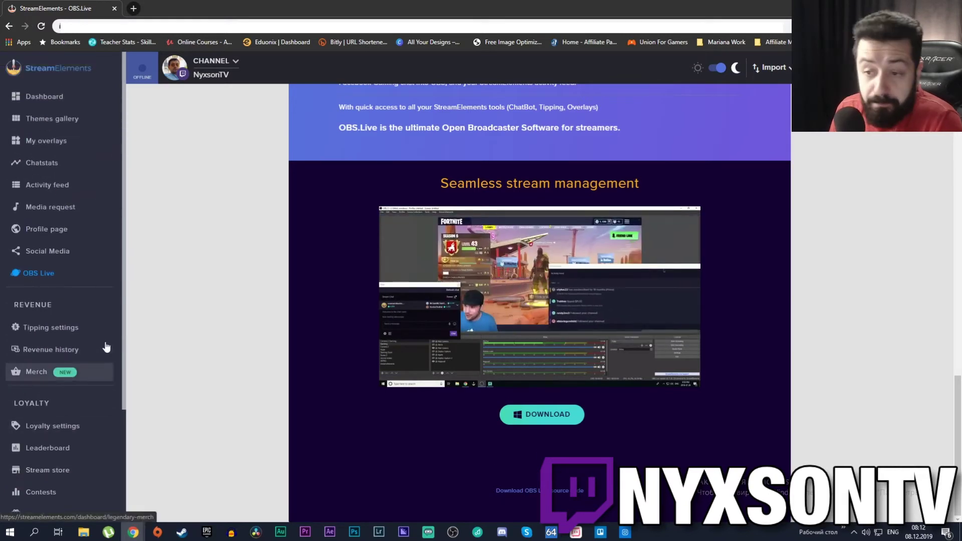
{"action": "scroll", "coordinate": [108, 343], "scroll_direction": "down", "scroll_amount": 2}
{"action": "scroll", "coordinate": [109, 341], "scroll_direction": "down", "scroll_amount": 1}
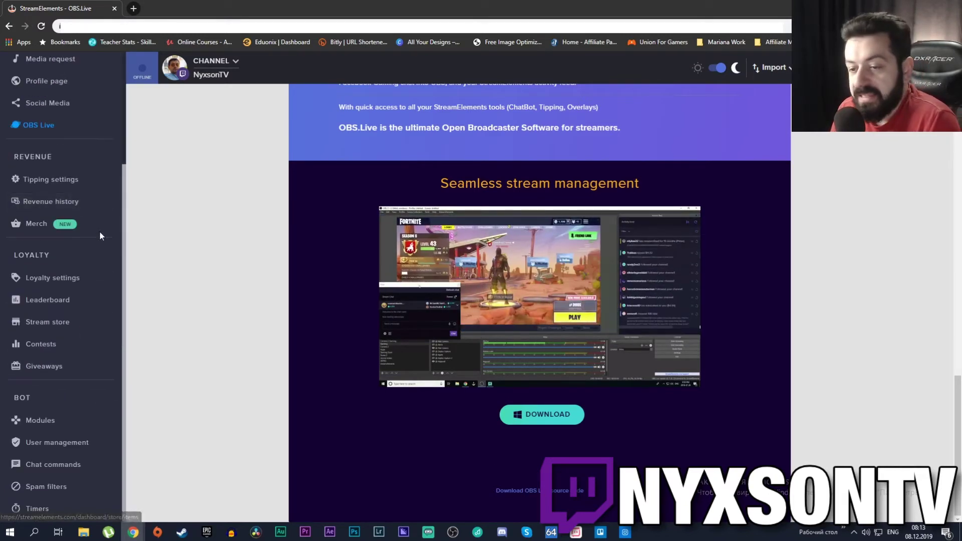
- Open Tipping settings, scan the Yearly Leaderboard, then view the empty Revenue history
{"action": "left_click", "coordinate": [57, 180]}
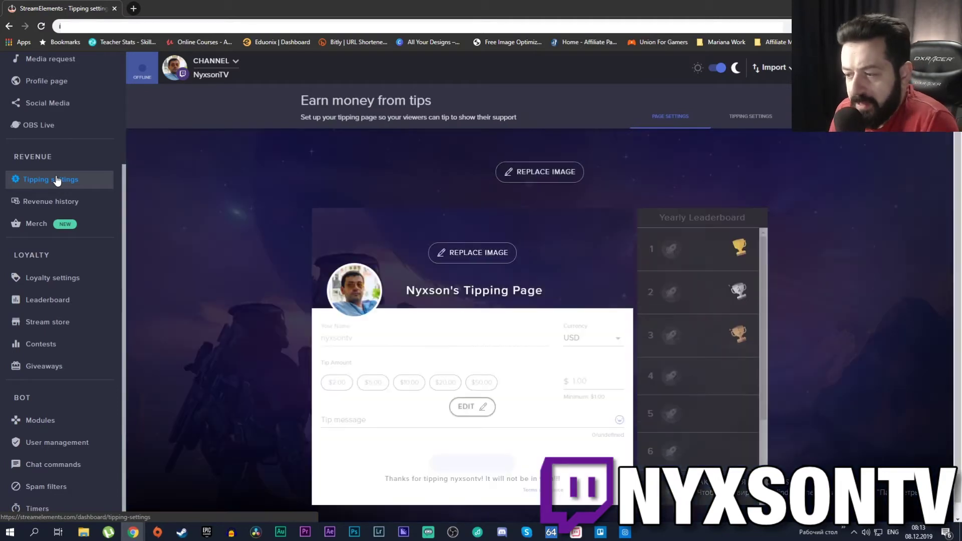
{"action": "scroll", "coordinate": [683, 264], "scroll_direction": "down", "scroll_amount": 3}
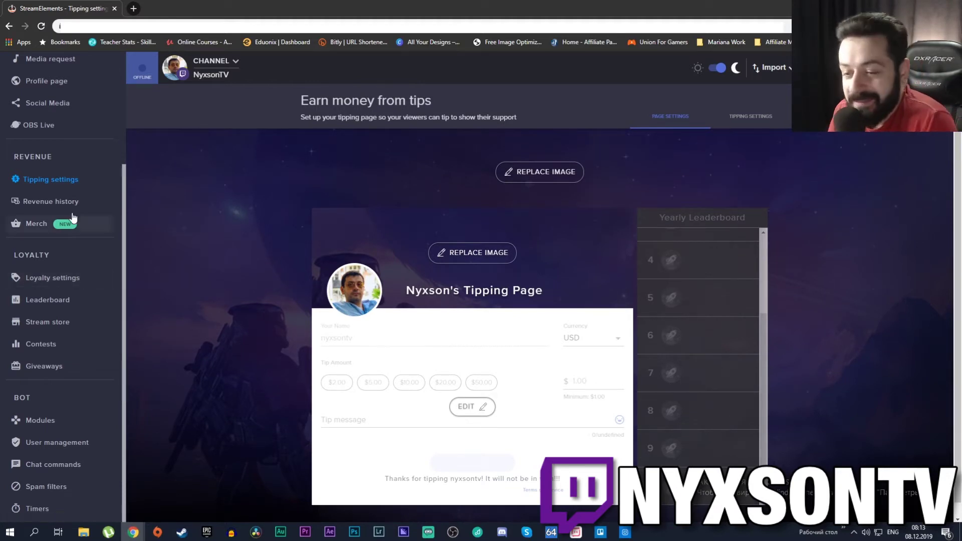
{"action": "left_click", "coordinate": [62, 202]}
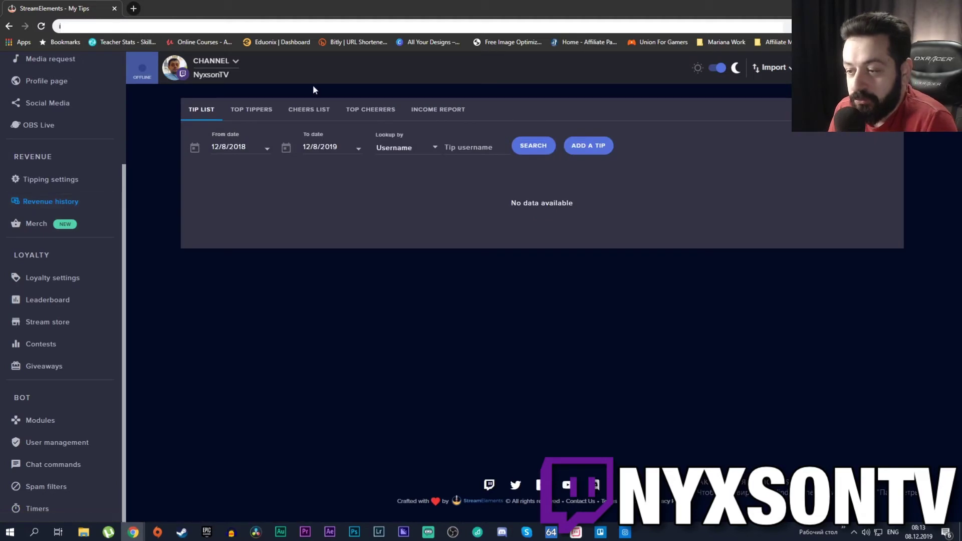
- Open Merch and scroll to the profit table: $14 per $25 shirt, $16 per $40 hoodie
{"action": "left_click", "coordinate": [49, 223]}
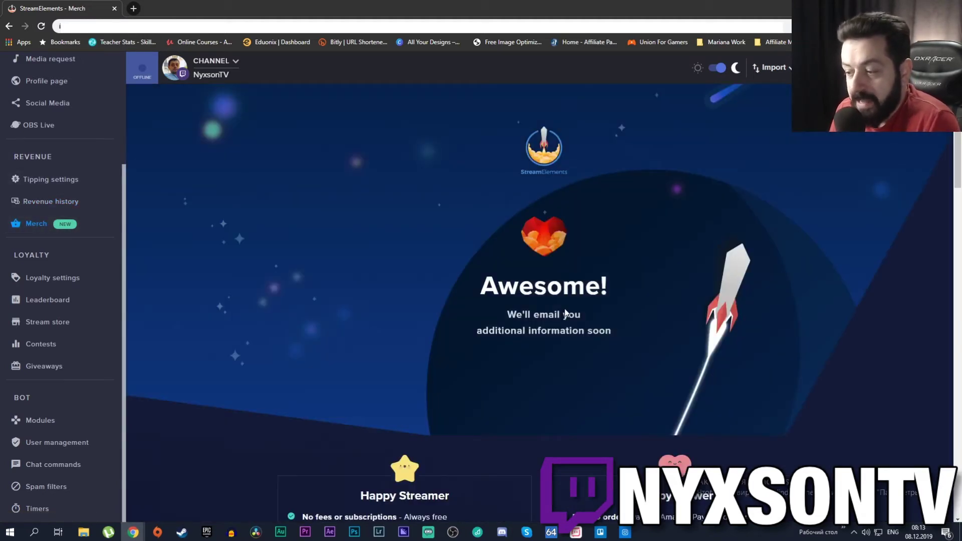
{"action": "scroll", "coordinate": [627, 358], "scroll_direction": "down", "scroll_amount": 7}
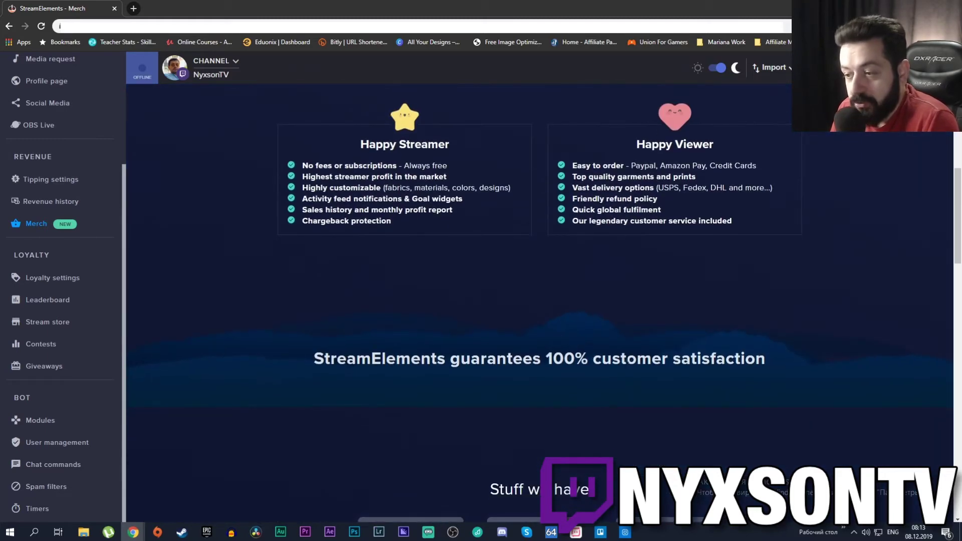
{"action": "scroll", "coordinate": [625, 355], "scroll_direction": "up", "scroll_amount": 7}
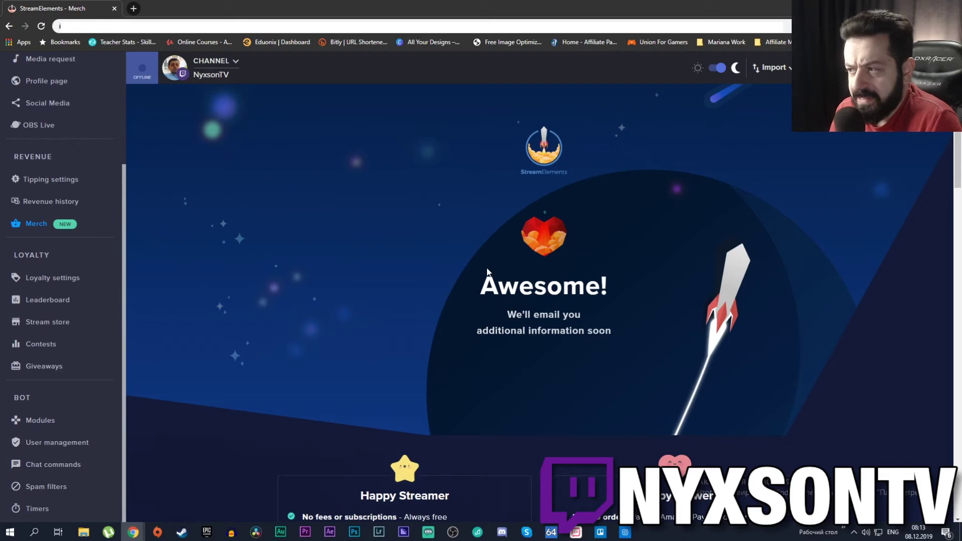
{"action": "scroll", "coordinate": [486, 264], "scroll_direction": "down", "scroll_amount": 10}
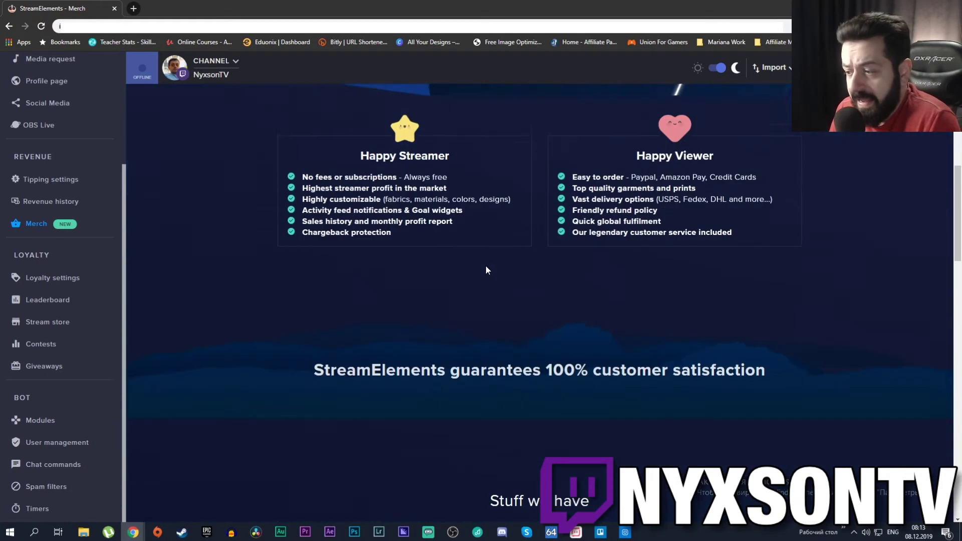
{"action": "scroll", "coordinate": [487, 269], "scroll_direction": "down", "scroll_amount": 4}
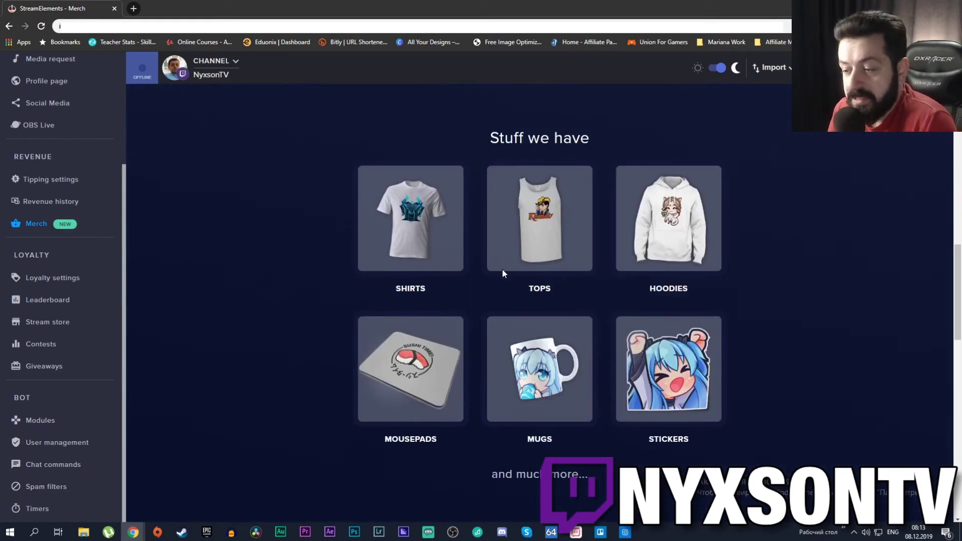
{"action": "scroll", "coordinate": [523, 290], "scroll_direction": "down", "scroll_amount": 1}
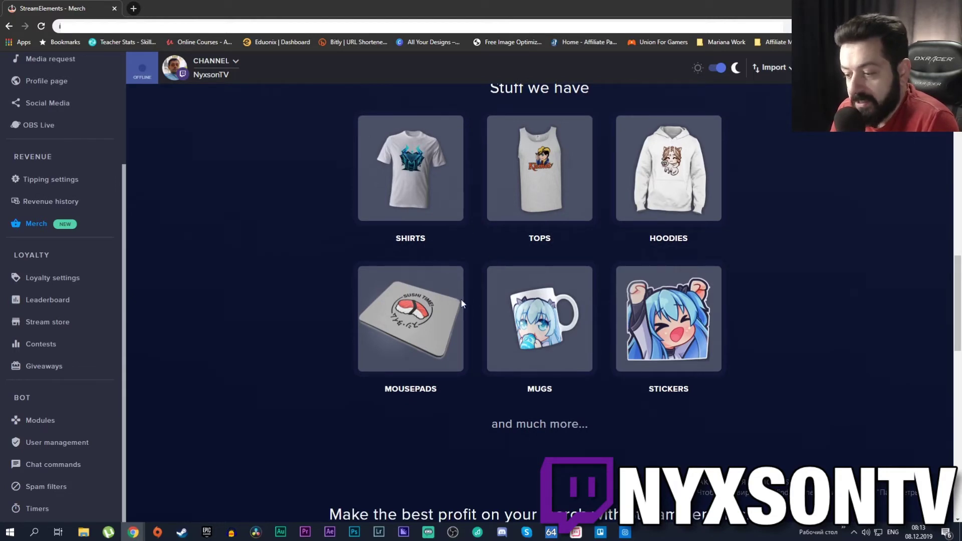
{"action": "scroll", "coordinate": [743, 340], "scroll_direction": "down", "scroll_amount": 7}
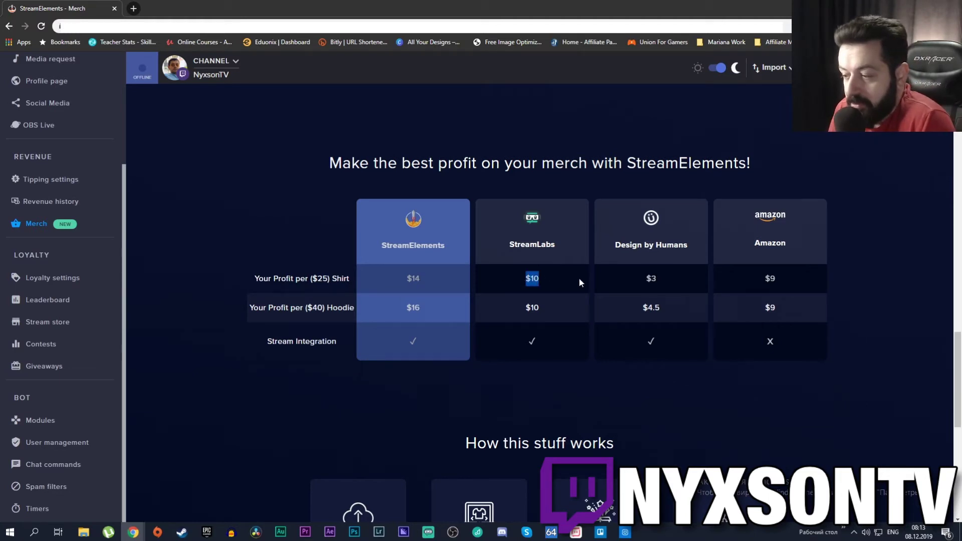
{"action": "left_click_drag", "start_coordinate": [642, 284], "coordinate": [668, 281]}
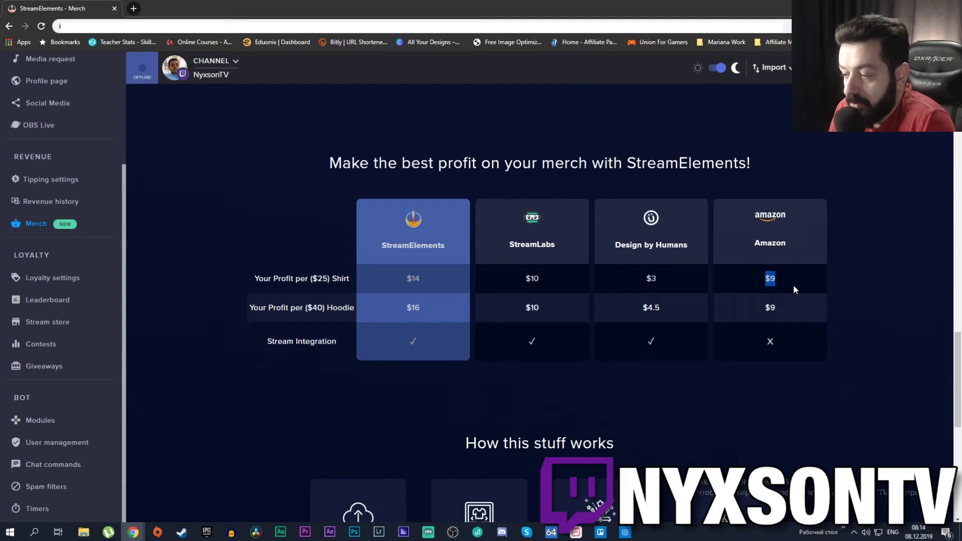
{"action": "scroll", "coordinate": [601, 313], "scroll_direction": "down", "scroll_amount": 1}
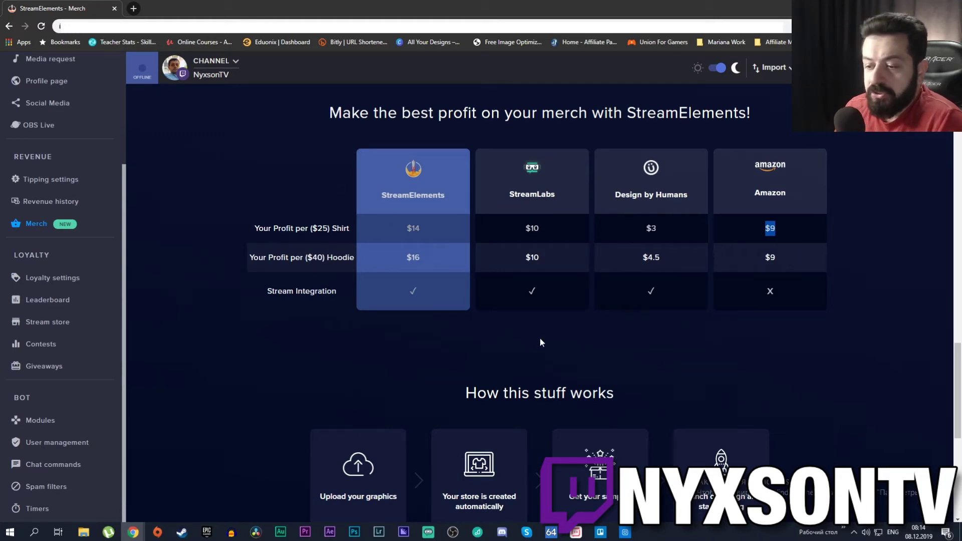
{"action": "scroll", "coordinate": [412, 326], "scroll_direction": "down", "scroll_amount": 3}
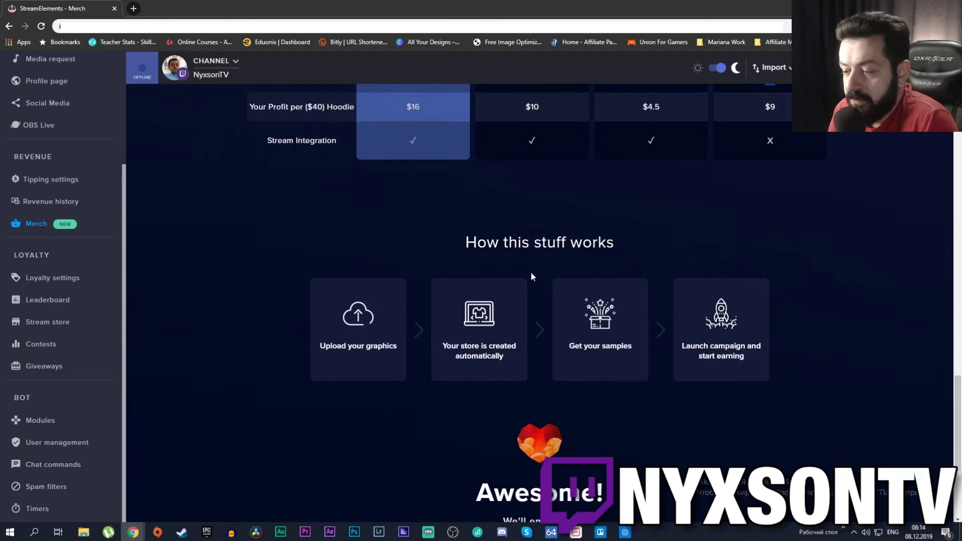
{"action": "scroll", "coordinate": [412, 329], "scroll_direction": "down", "scroll_amount": 4}
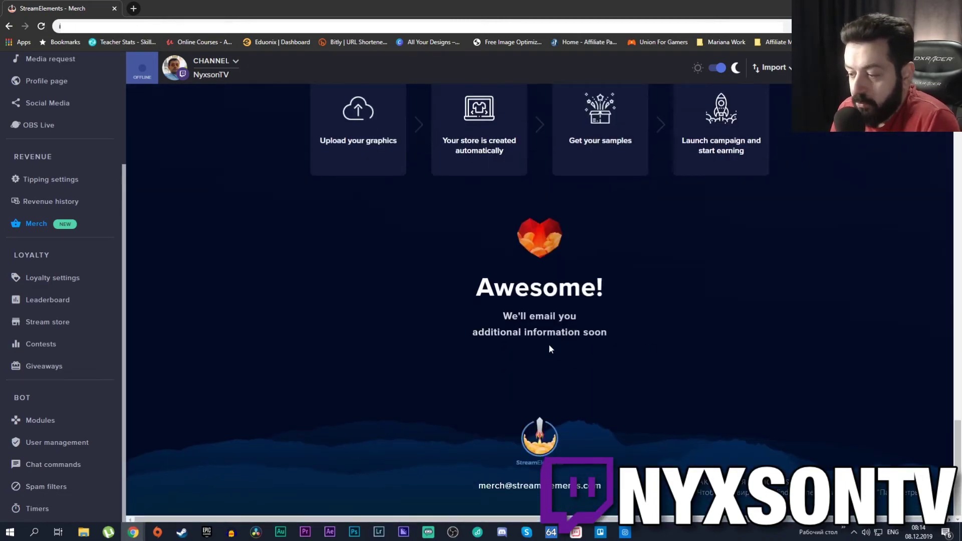
{"action": "scroll", "coordinate": [574, 402], "scroll_direction": "up", "scroll_amount": 10}
{"action": "scroll", "coordinate": [534, 376], "scroll_direction": "down", "scroll_amount": 10}
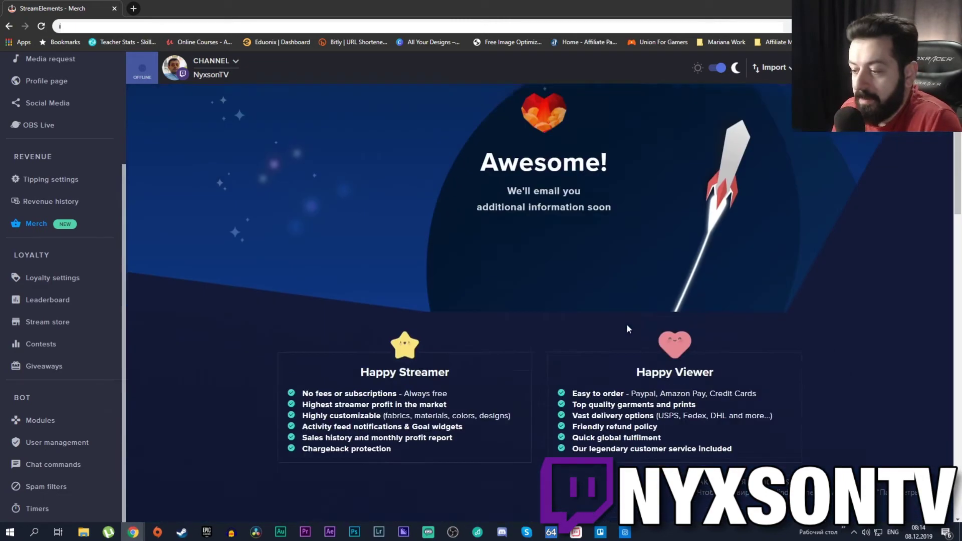
{"action": "scroll", "coordinate": [506, 405], "scroll_direction": "down", "scroll_amount": 5}
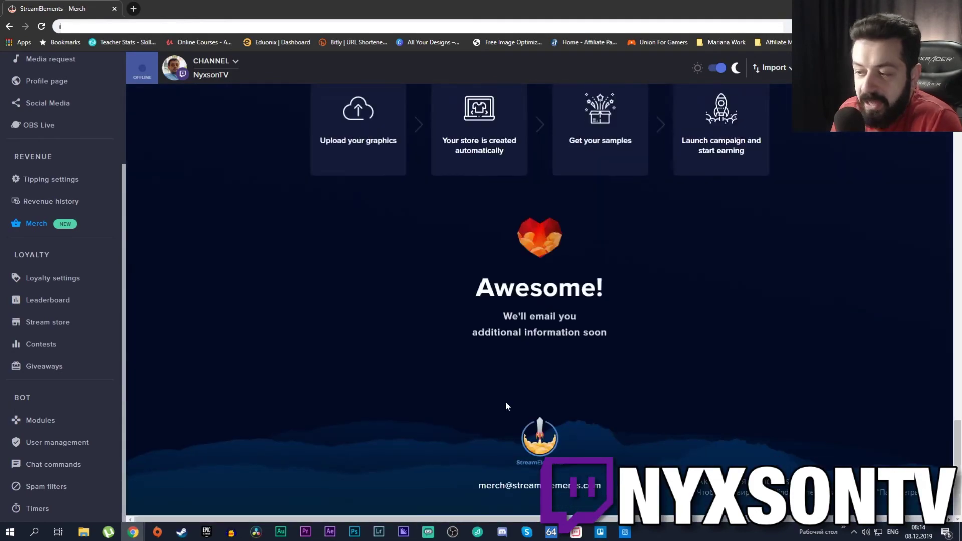
{"action": "scroll", "coordinate": [504, 405], "scroll_direction": "up", "scroll_amount": 10}
{"action": "scroll", "coordinate": [506, 403], "scroll_direction": "down", "scroll_amount": 10}
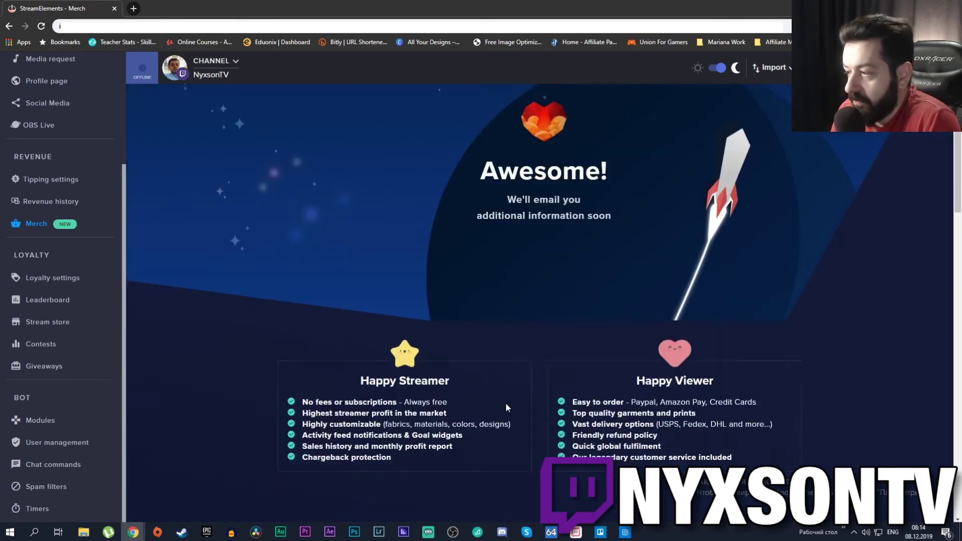
- View Loyalty settings and the ALL TIME leaderboard, then go to the empty Stream store page
{"action": "scroll", "coordinate": [621, 439], "scroll_direction": "up", "scroll_amount": 10}
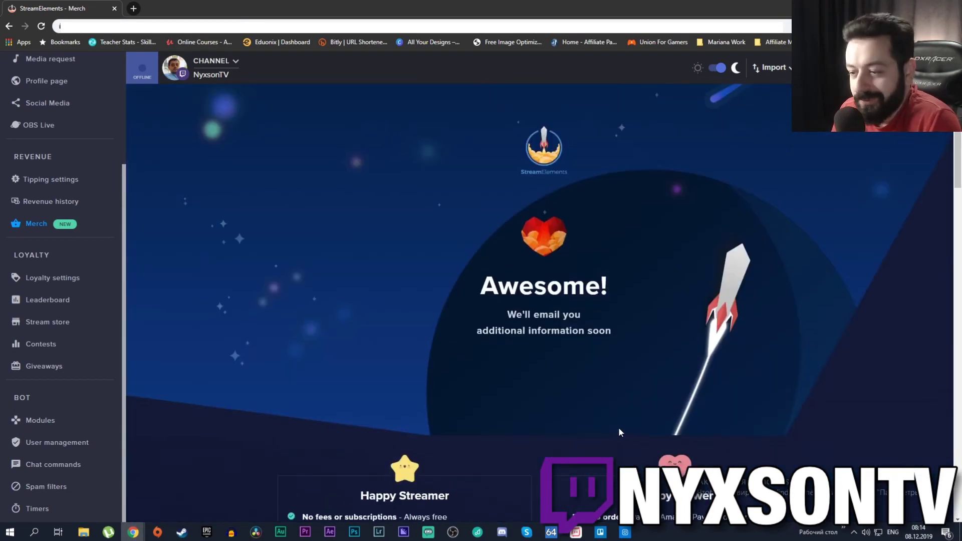
{"action": "left_click", "coordinate": [72, 279]}
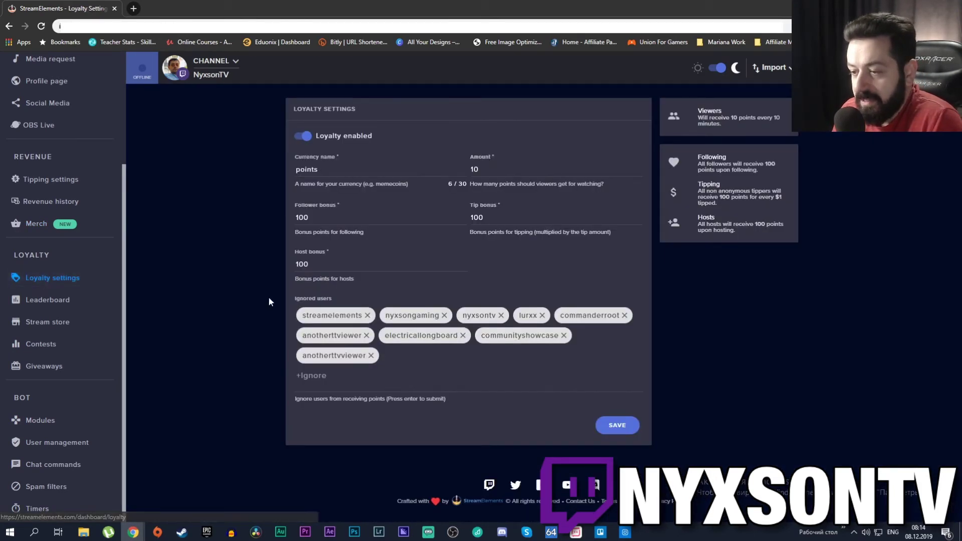
{"action": "left_click", "coordinate": [22, 301]}
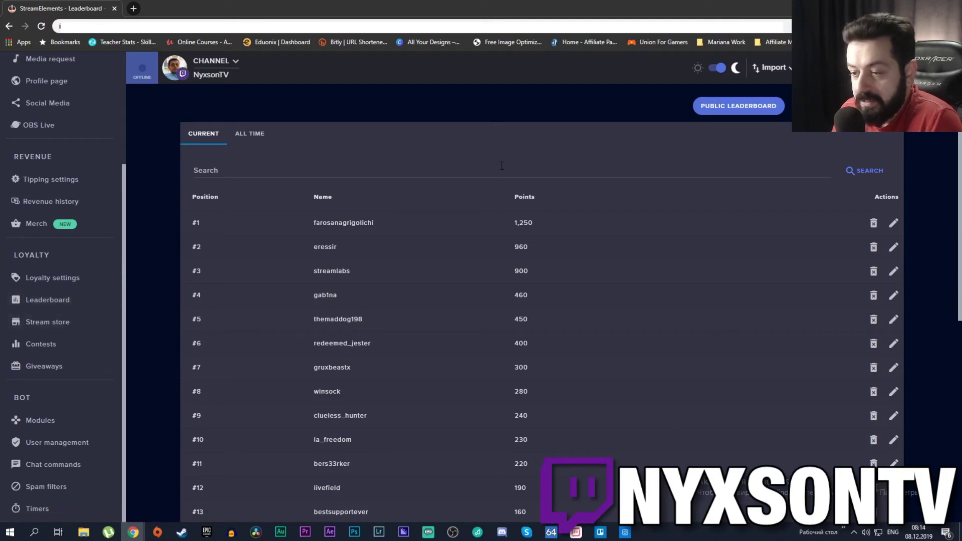
{"action": "scroll", "coordinate": [475, 415], "scroll_direction": "down", "scroll_amount": 5}
{"action": "scroll", "coordinate": [475, 415], "scroll_direction": "up", "scroll_amount": 5}
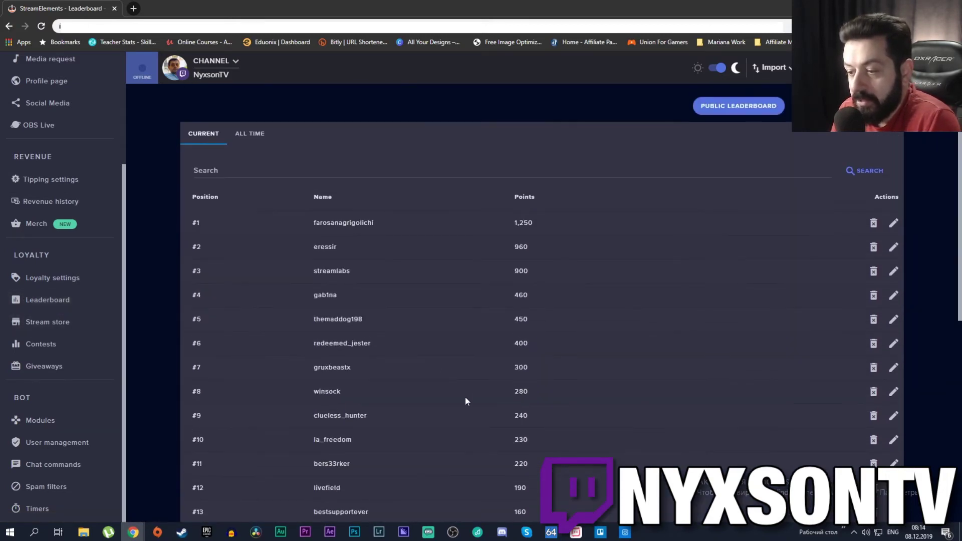
{"action": "left_click", "coordinate": [250, 133]}
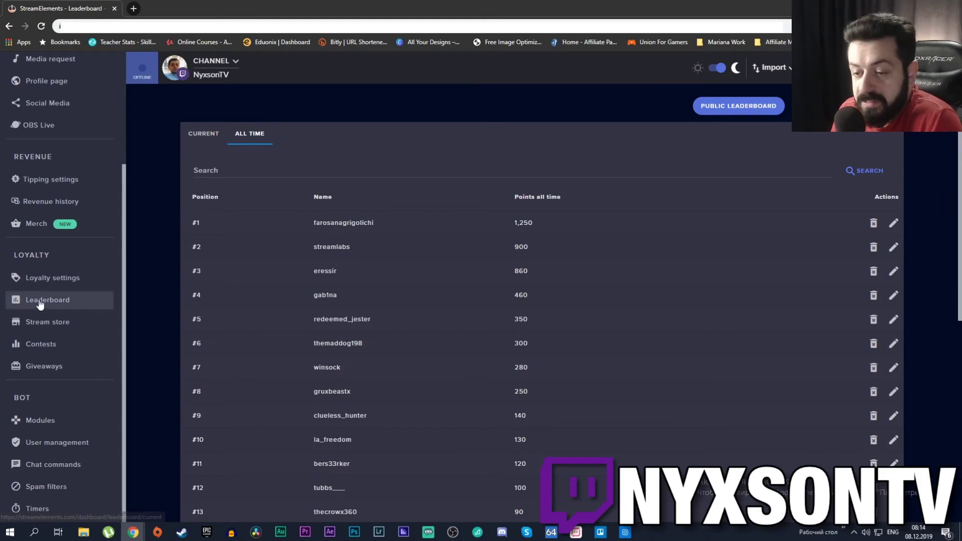
{"action": "left_click", "coordinate": [59, 324]}
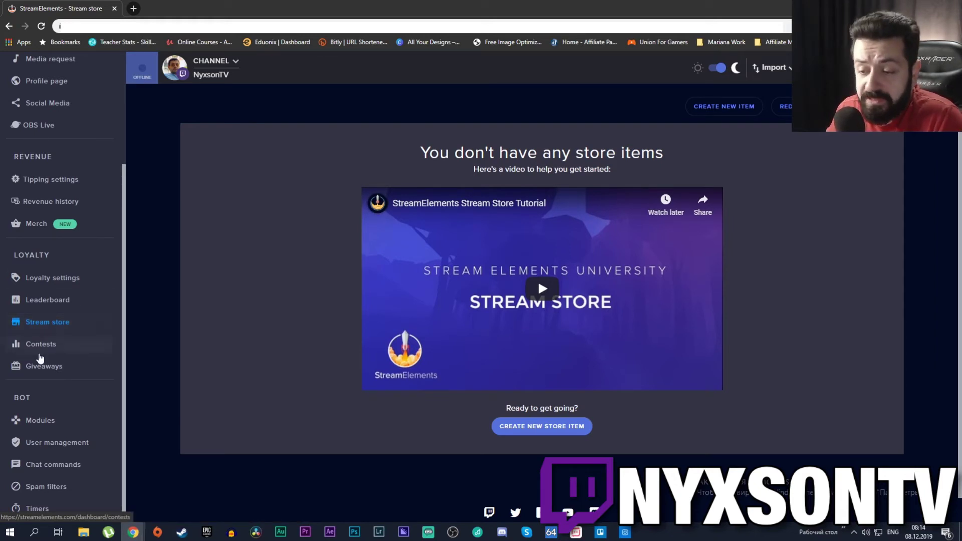
- Pass through Contests and Giveaways to reach Bot Modules, with Roulette, Bingo, Raffle, Duel listed
{"action": "left_click", "coordinate": [41, 348]}
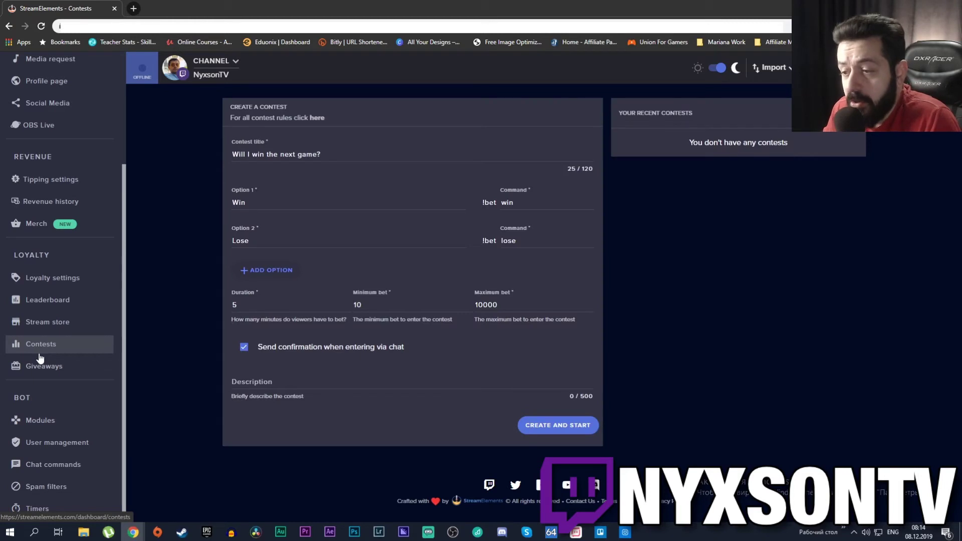
{"action": "left_click", "coordinate": [67, 367]}
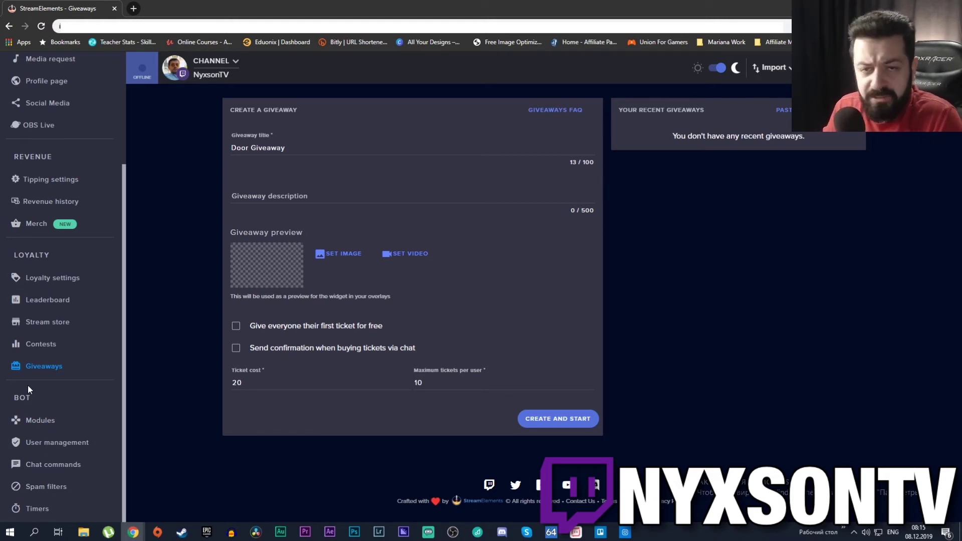
{"action": "left_click", "coordinate": [77, 422]}
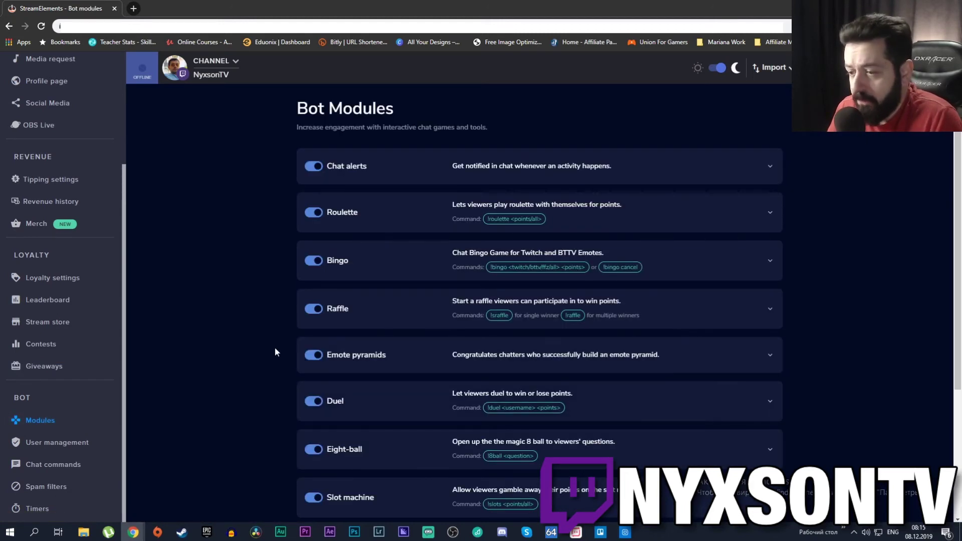
- Scroll the Bot Modules list and peek at the Chat alerts module settings
{"action": "scroll", "coordinate": [256, 353], "scroll_direction": "down", "scroll_amount": 4}
{"action": "scroll", "coordinate": [260, 393], "scroll_direction": "up", "scroll_amount": 2}
{"action": "scroll", "coordinate": [260, 394], "scroll_direction": "down", "scroll_amount": 2}
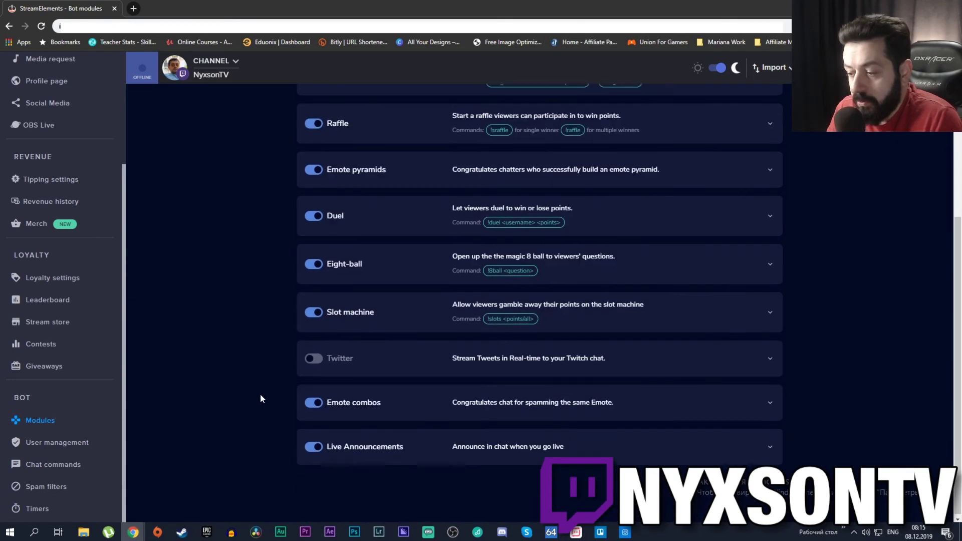
{"action": "scroll", "coordinate": [261, 396], "scroll_direction": "up", "scroll_amount": 4}
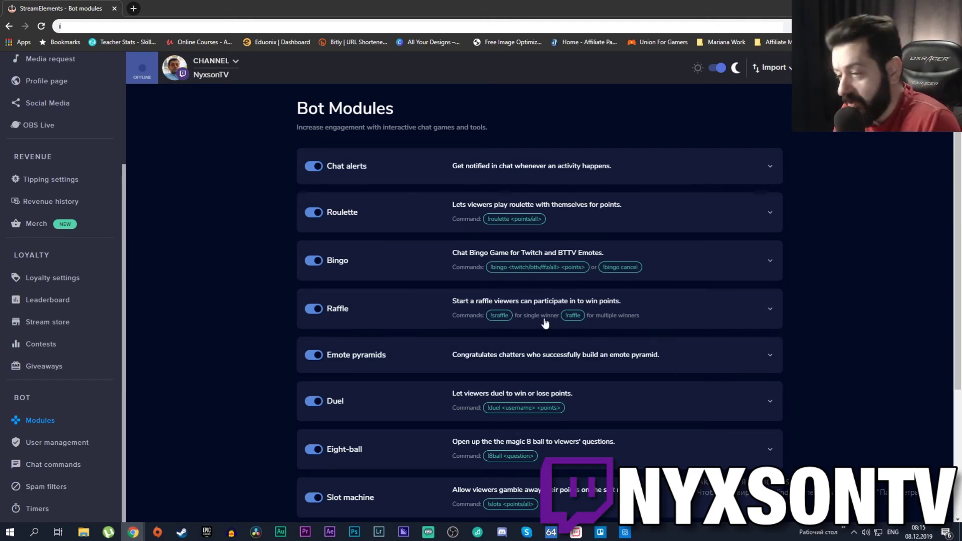
{"action": "left_click", "coordinate": [768, 169]}
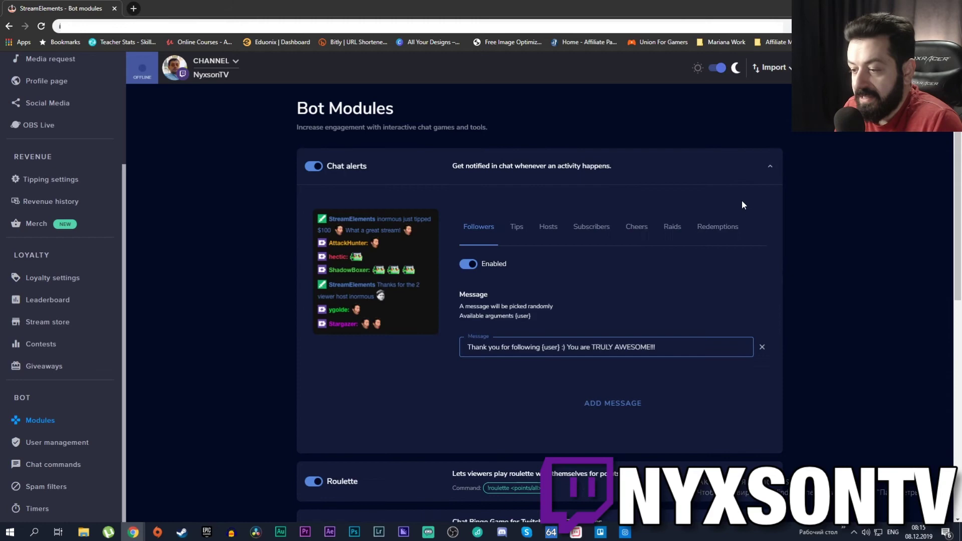
{"action": "left_click", "coordinate": [768, 171]}
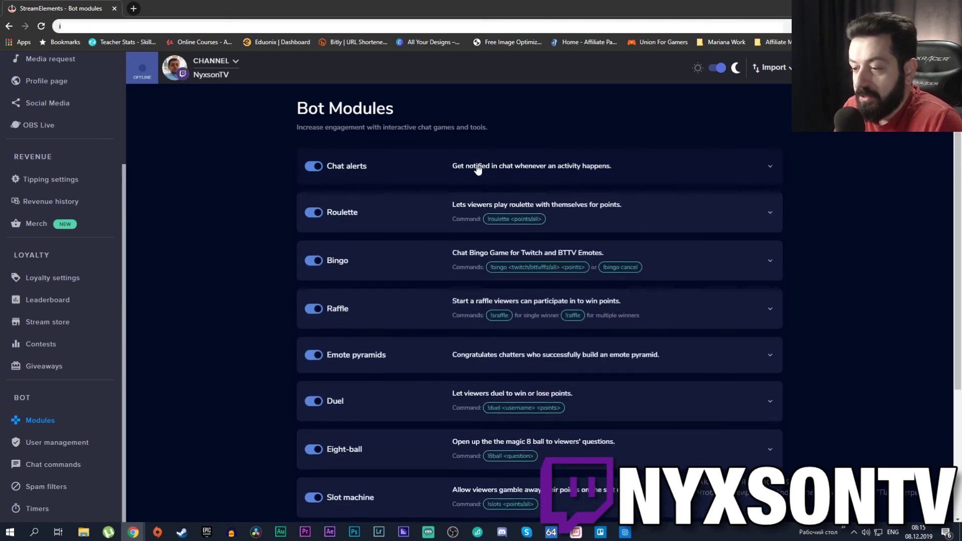
- Expand and collapse the Roulette and Emote pyramids settings, scrolling down toward Twitter
{"action": "left_click", "coordinate": [730, 213]}
{"action": "left_click", "coordinate": [730, 214]}
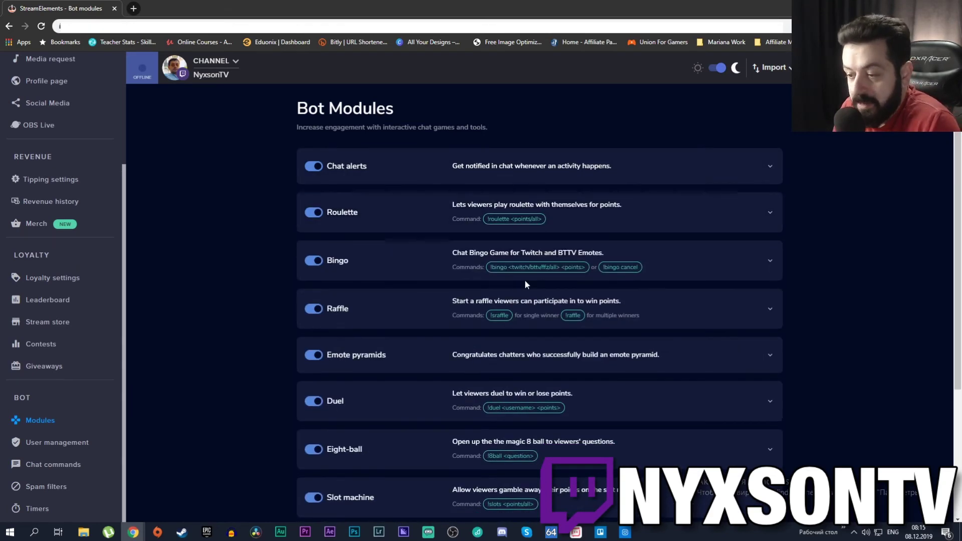
{"action": "scroll", "coordinate": [350, 283], "scroll_direction": "down", "scroll_amount": 1}
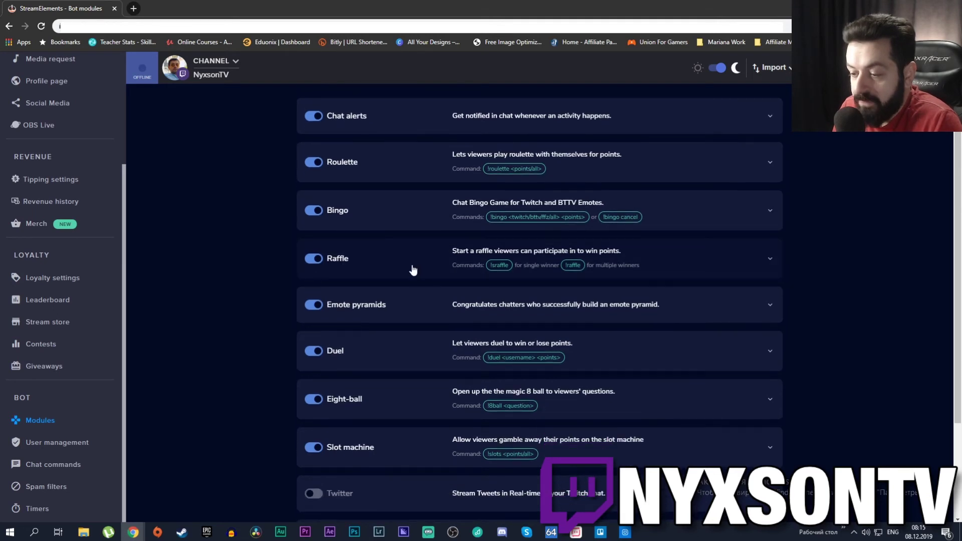
{"action": "left_click", "coordinate": [708, 321]}
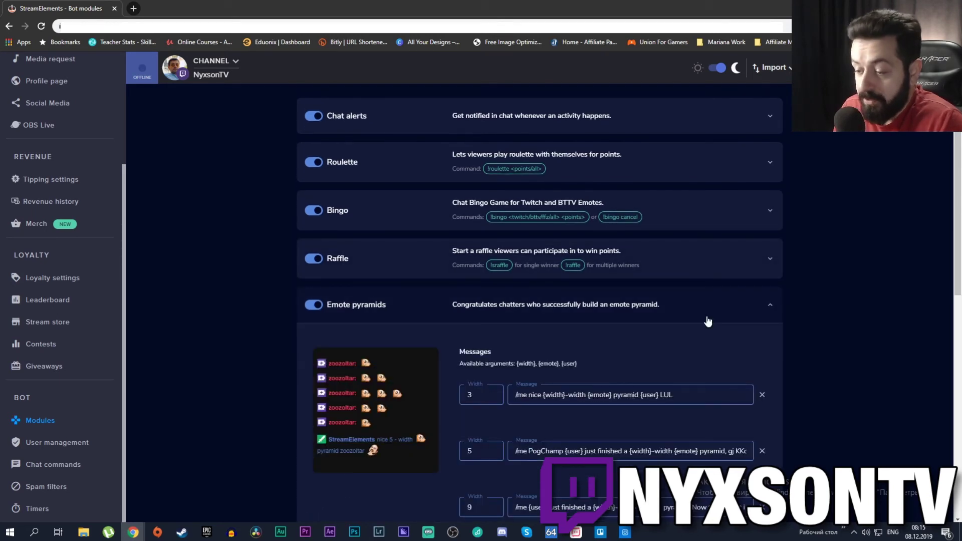
{"action": "left_click", "coordinate": [708, 321]}
{"action": "scroll", "coordinate": [374, 279], "scroll_direction": "down", "scroll_amount": 1}
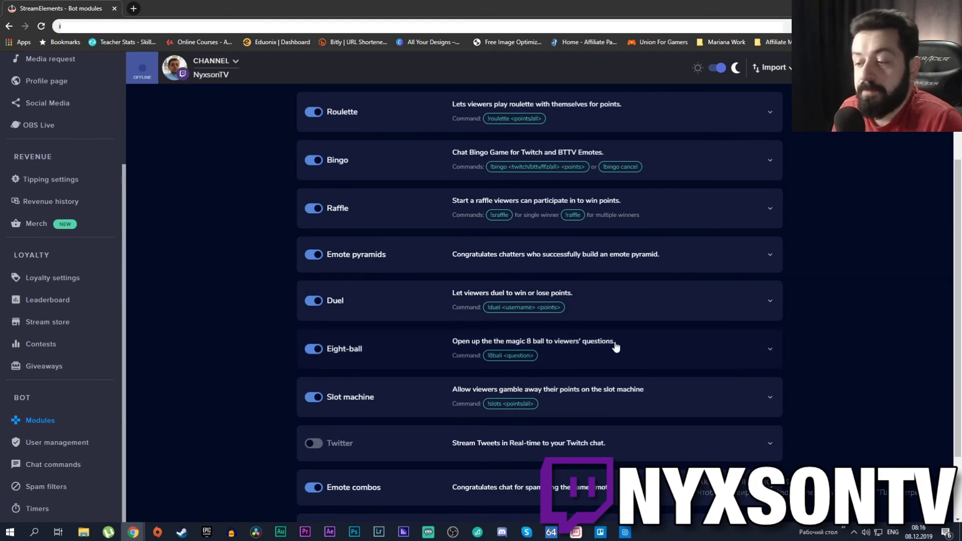
{"action": "scroll", "coordinate": [582, 337], "scroll_direction": "down", "scroll_amount": 2}
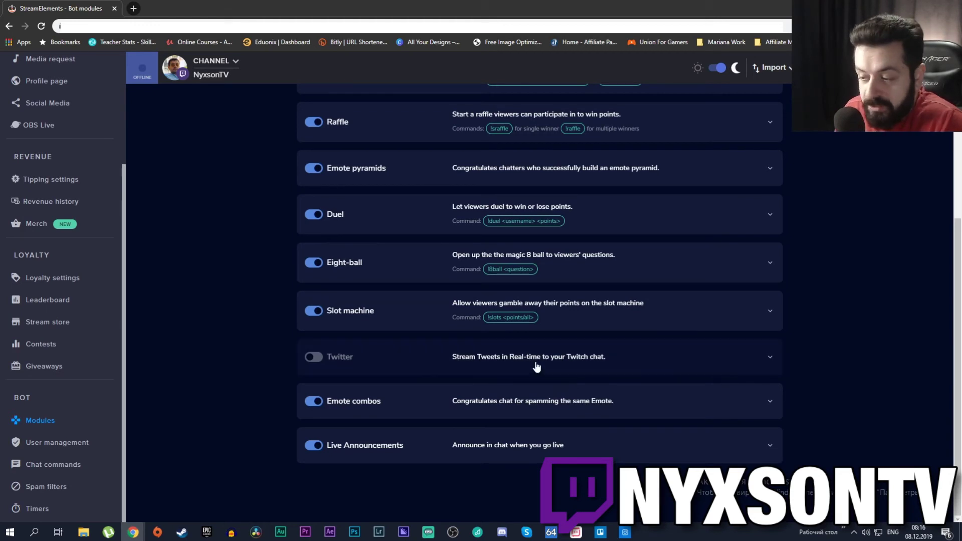
- Check and collapse the Twitter and Emote combos module settings
{"action": "left_click", "coordinate": [601, 370]}
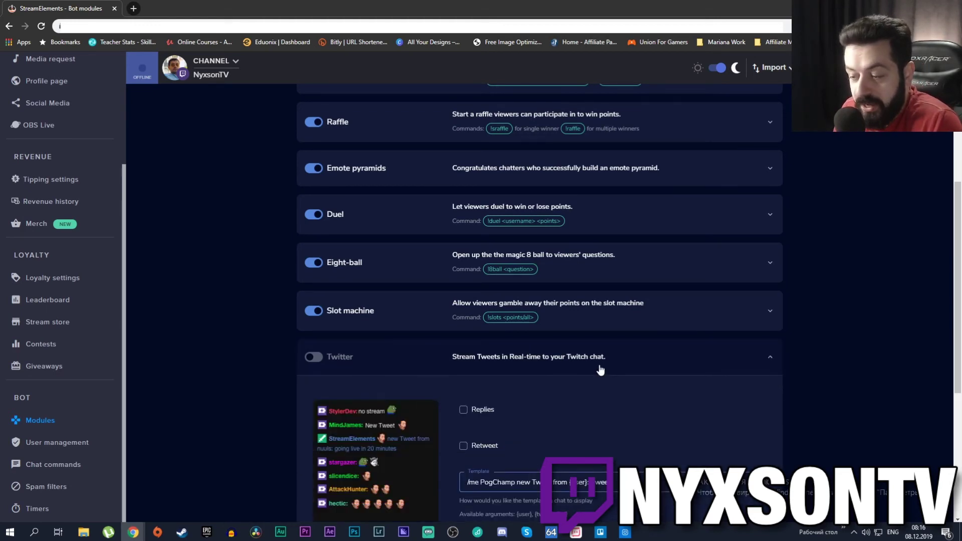
{"action": "left_click", "coordinate": [601, 370]}
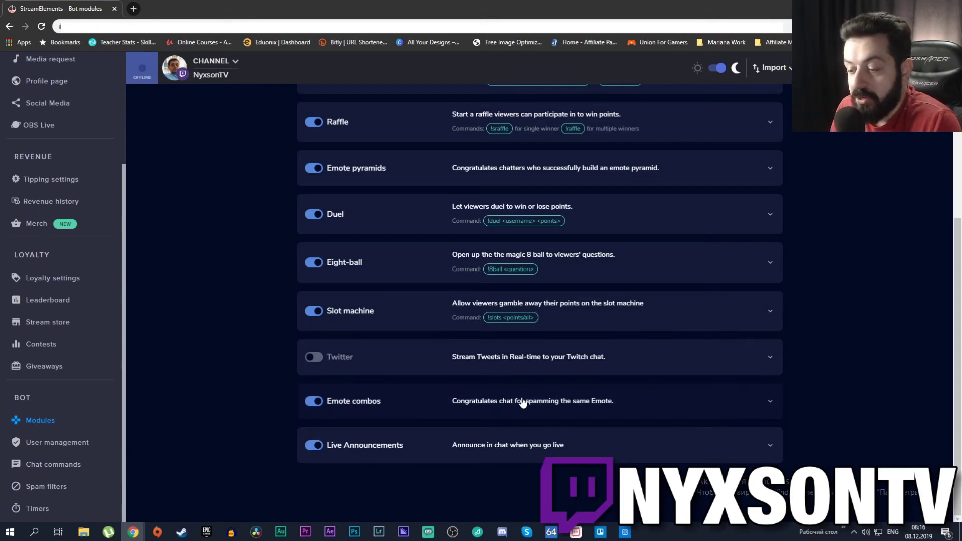
{"action": "left_click", "coordinate": [591, 399]}
{"action": "scroll", "coordinate": [591, 399], "scroll_direction": "down", "scroll_amount": 3}
{"action": "left_click", "coordinate": [430, 259]}
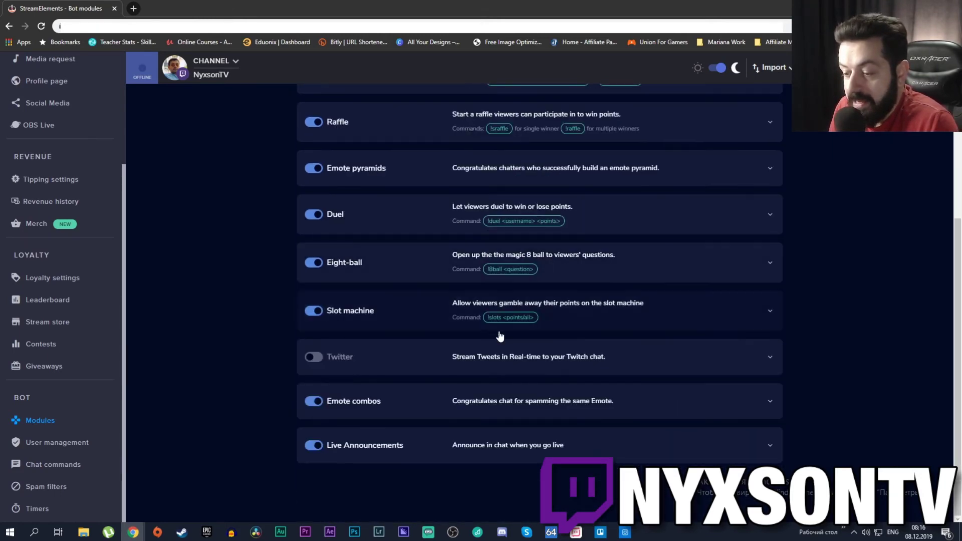
- Review the Live Announcements settings twice, leaving every module collapsed
{"action": "left_click", "coordinate": [505, 451]}
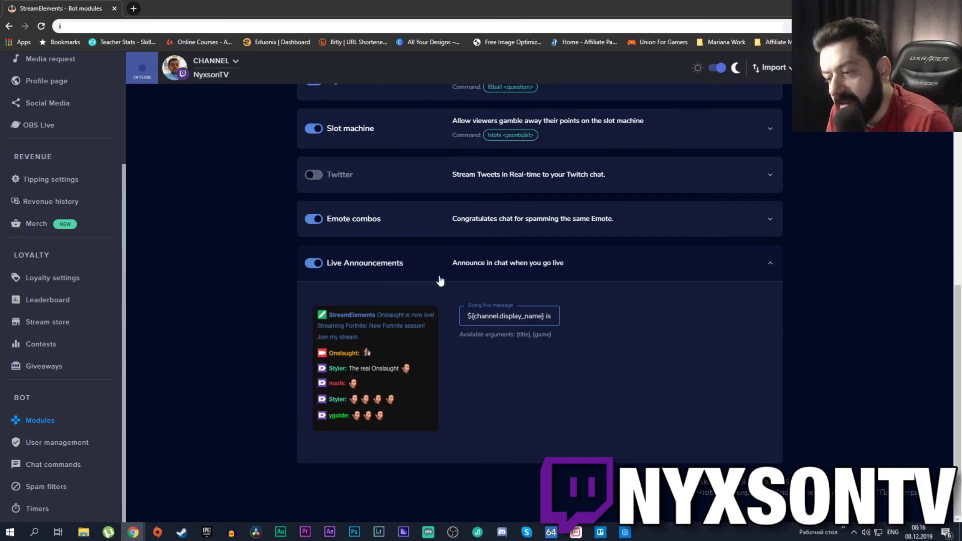
{"action": "left_click", "coordinate": [531, 263]}
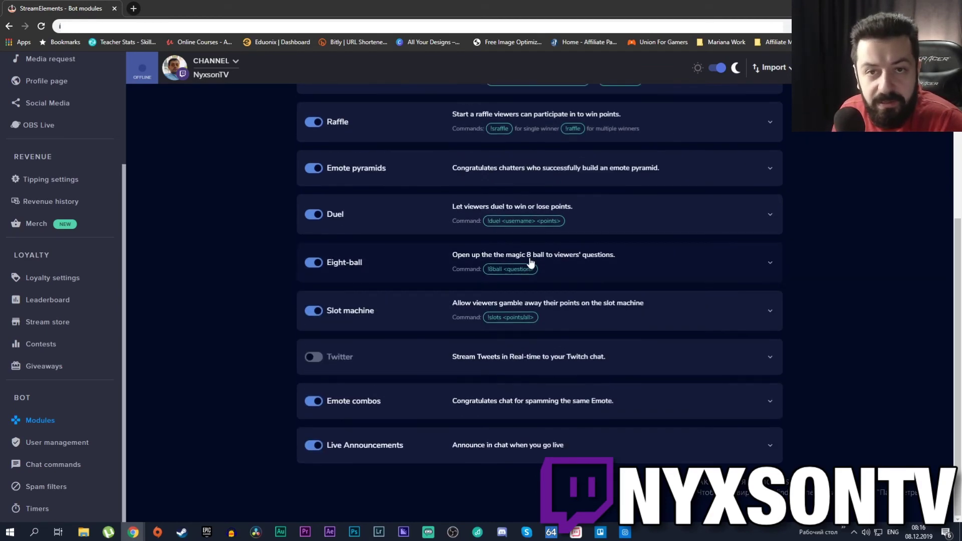
{"action": "scroll", "coordinate": [534, 269], "scroll_direction": "up", "scroll_amount": 4}
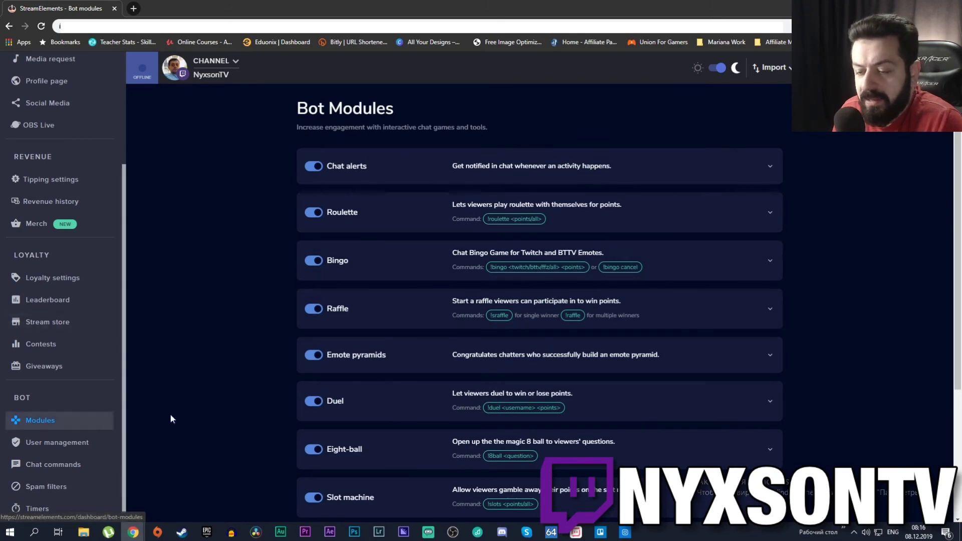
{"action": "scroll", "coordinate": [456, 376], "scroll_direction": "down", "scroll_amount": 4}
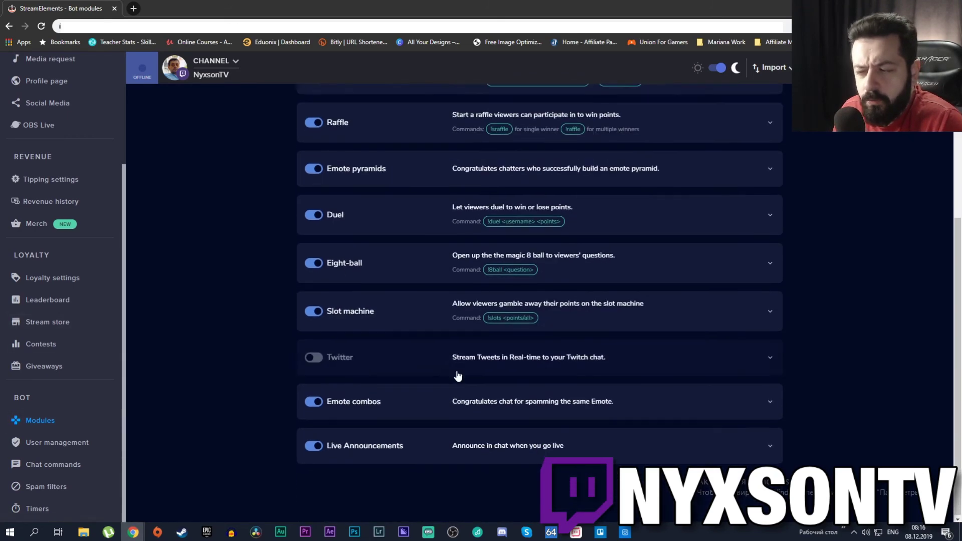
{"action": "left_click", "coordinate": [564, 438]}
{"action": "scroll", "coordinate": [549, 426], "scroll_direction": "down", "scroll_amount": 4}
{"action": "left_click", "coordinate": [525, 273]}
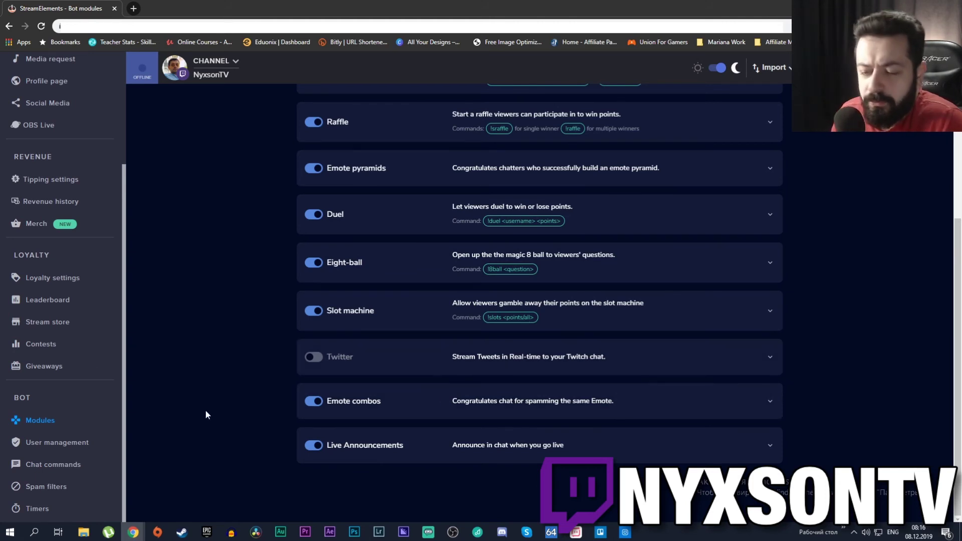
- Browse bot User management and Default commands, then reach Spam filters set to Minimum protection
{"action": "left_click", "coordinate": [51, 442]}
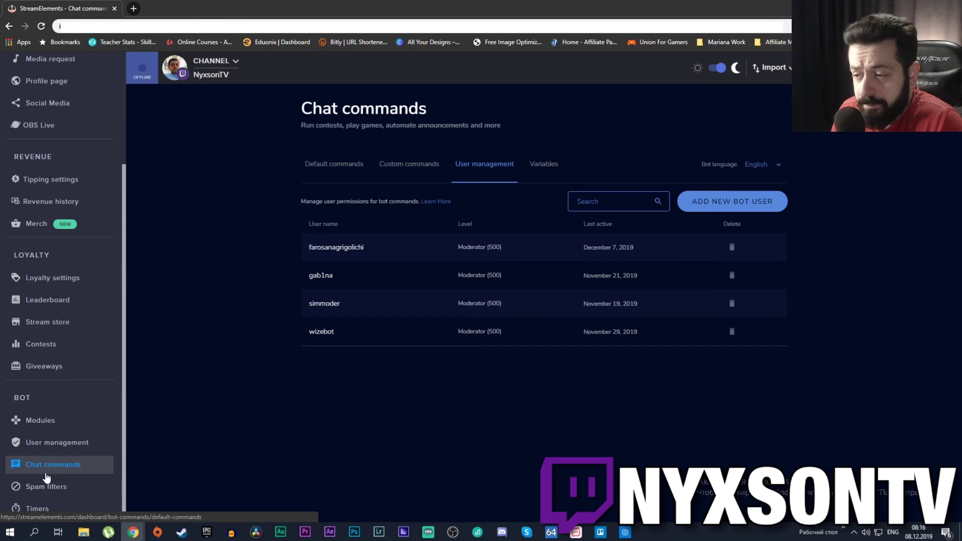
{"action": "left_click", "coordinate": [311, 169]}
{"action": "scroll", "coordinate": [443, 393], "scroll_direction": "down", "scroll_amount": 6}
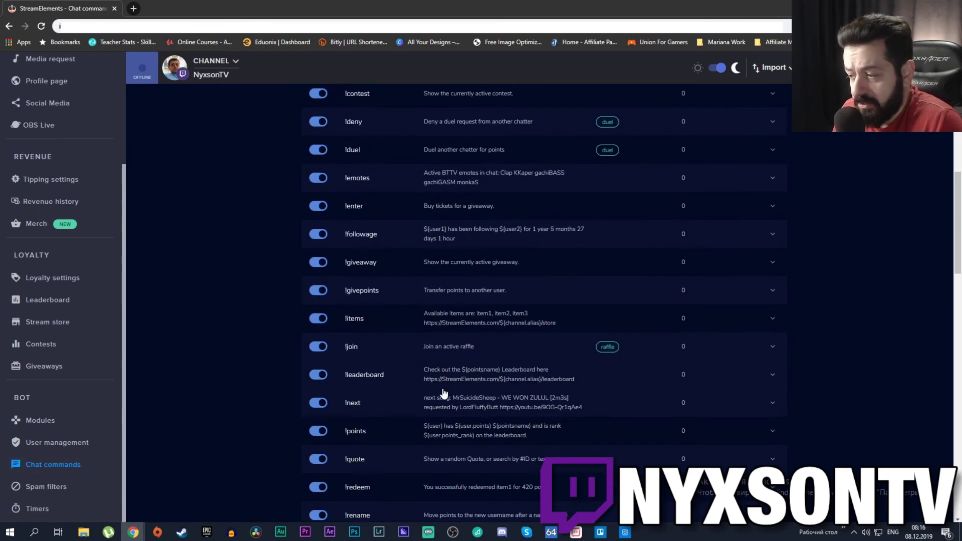
{"action": "scroll", "coordinate": [438, 399], "scroll_direction": "up", "scroll_amount": 6}
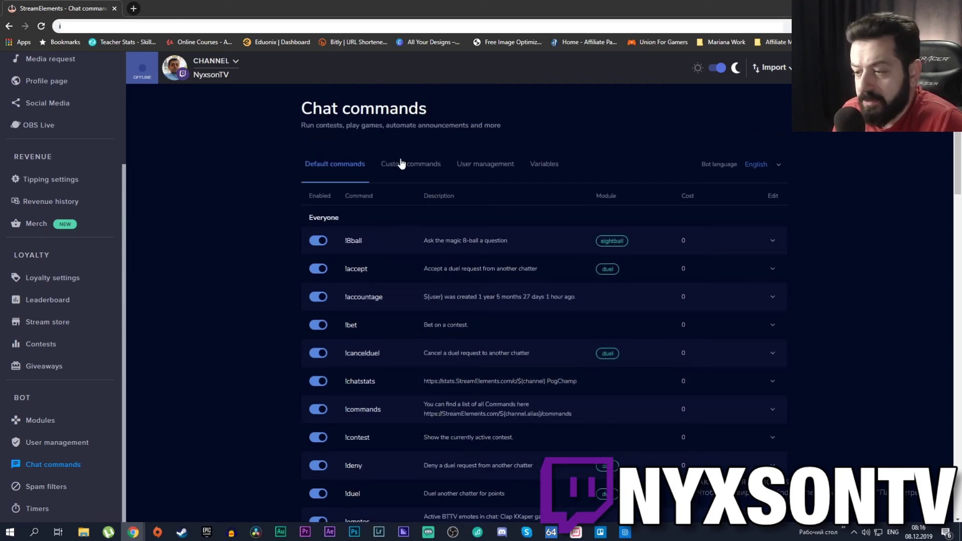
{"action": "left_click", "coordinate": [45, 486]}
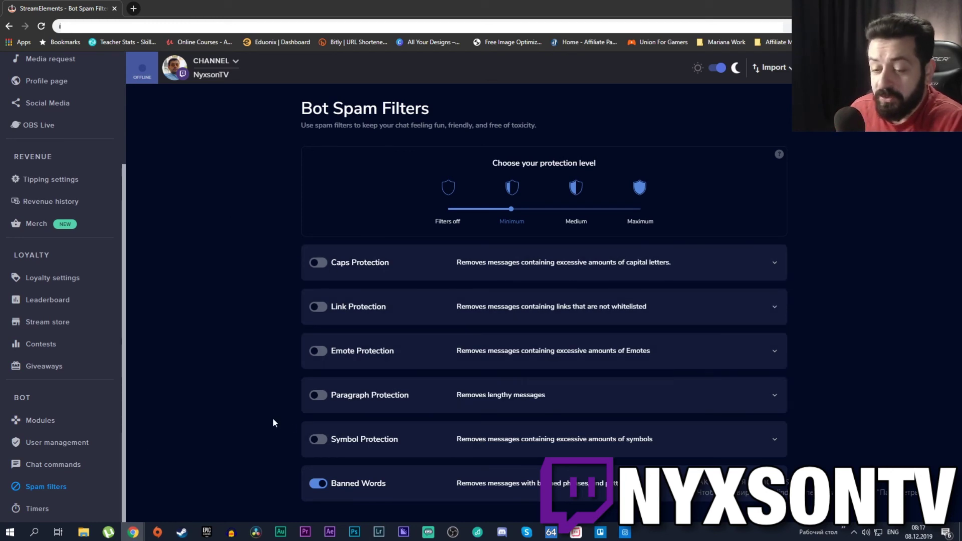
- View the Bot Timers list with Follow, Commands and Discord timers enabled
{"action": "left_click", "coordinate": [50, 507]}
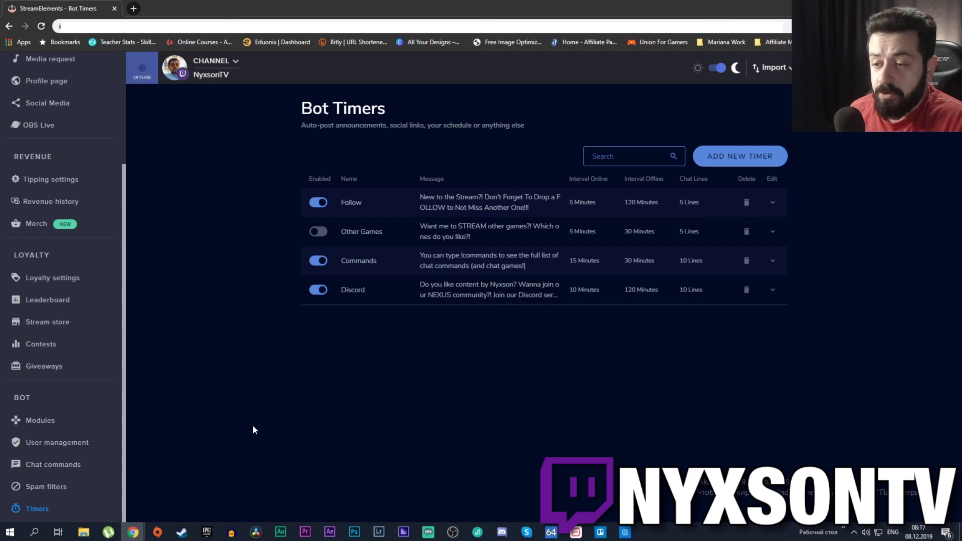
{"action": "scroll", "coordinate": [71, 346], "scroll_direction": "up", "scroll_amount": 3}
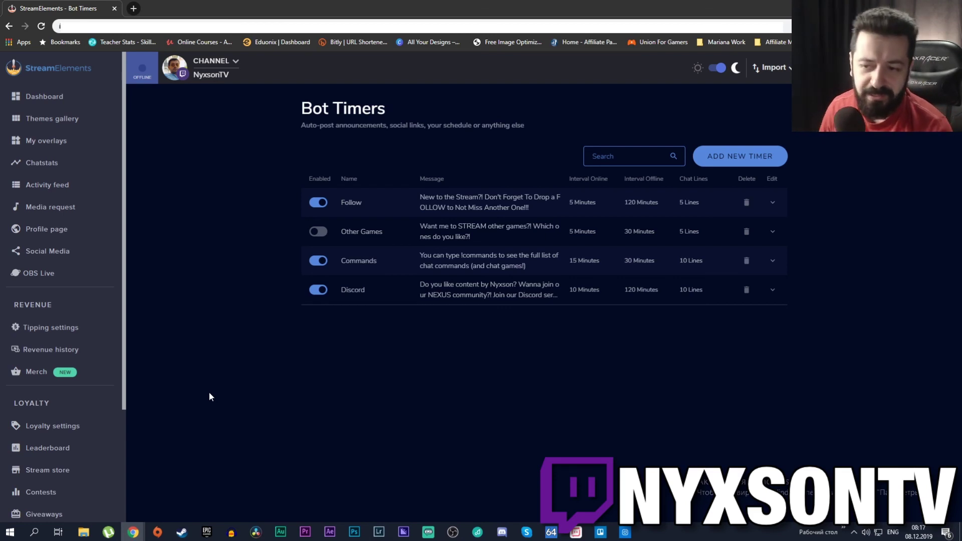
{"action": "scroll", "coordinate": [70, 281], "scroll_direction": "down", "scroll_amount": 3}
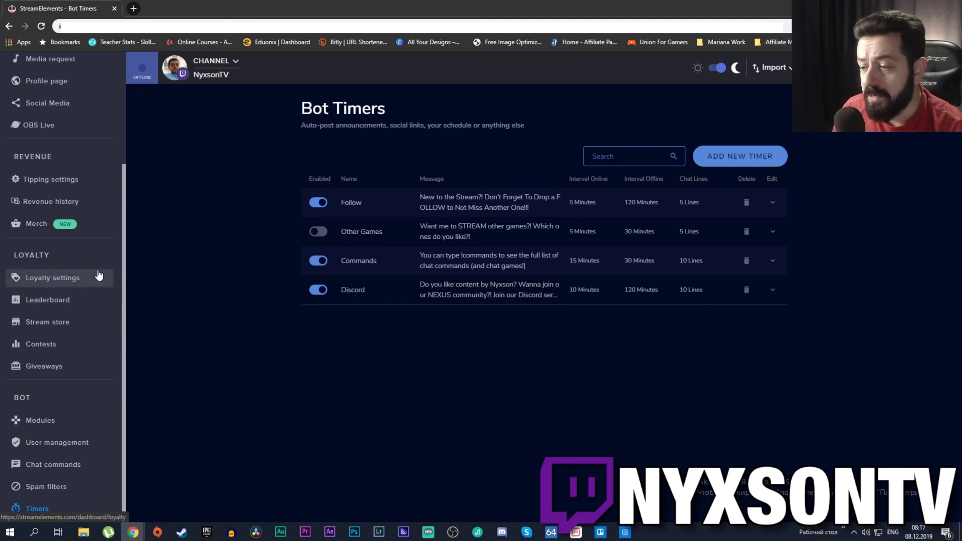
{"action": "scroll", "coordinate": [33, 75], "scroll_direction": "up", "scroll_amount": 3}
- Go back to My dashboard with its Aug–Dec 2019 monthly stats tabs
{"action": "left_click", "coordinate": [28, 95]}
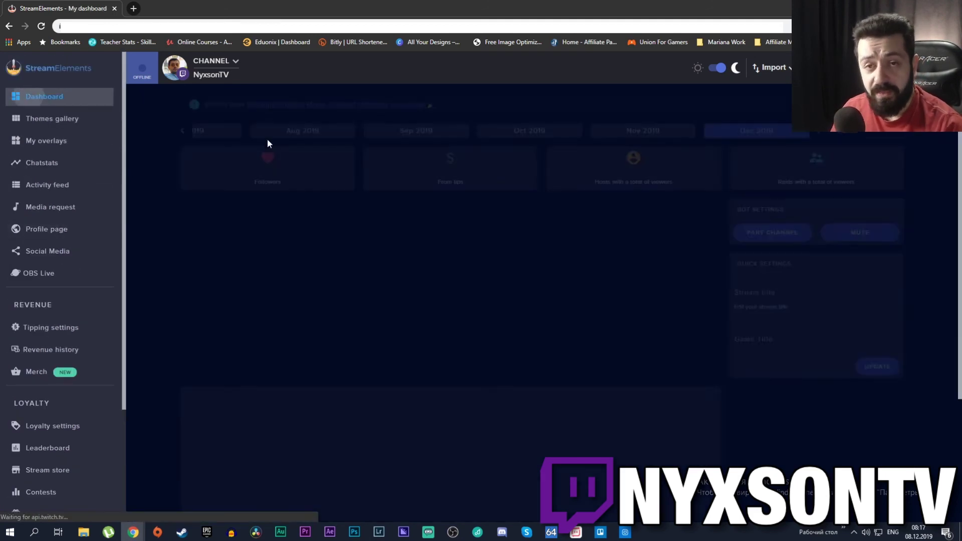